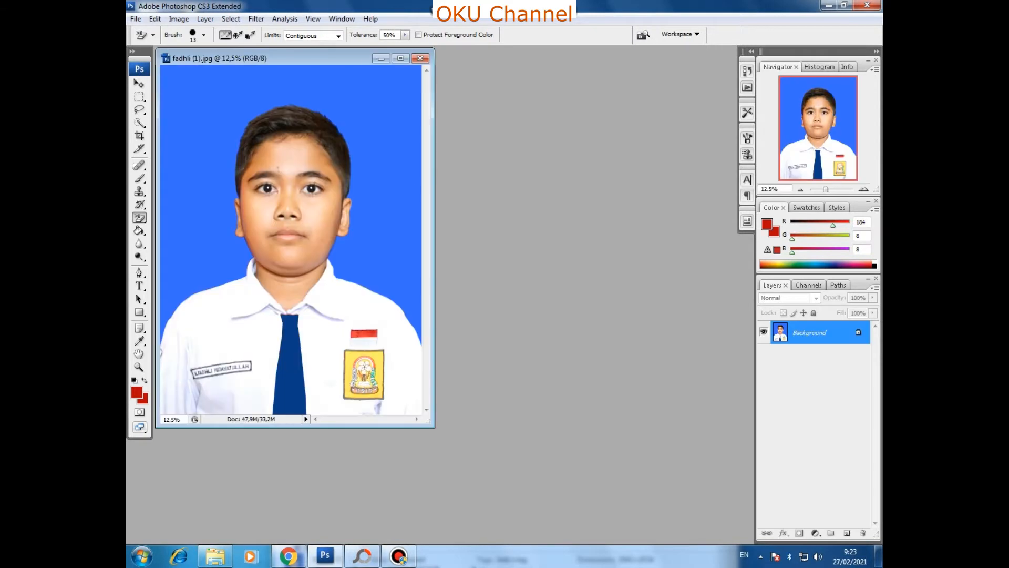
Step: Enlarge the photo's document window and reposition it within the workspace so the whole portrait has space around it
{"action": "left_click_drag", "start_coordinate": [430, 423], "coordinate": [684, 526]}
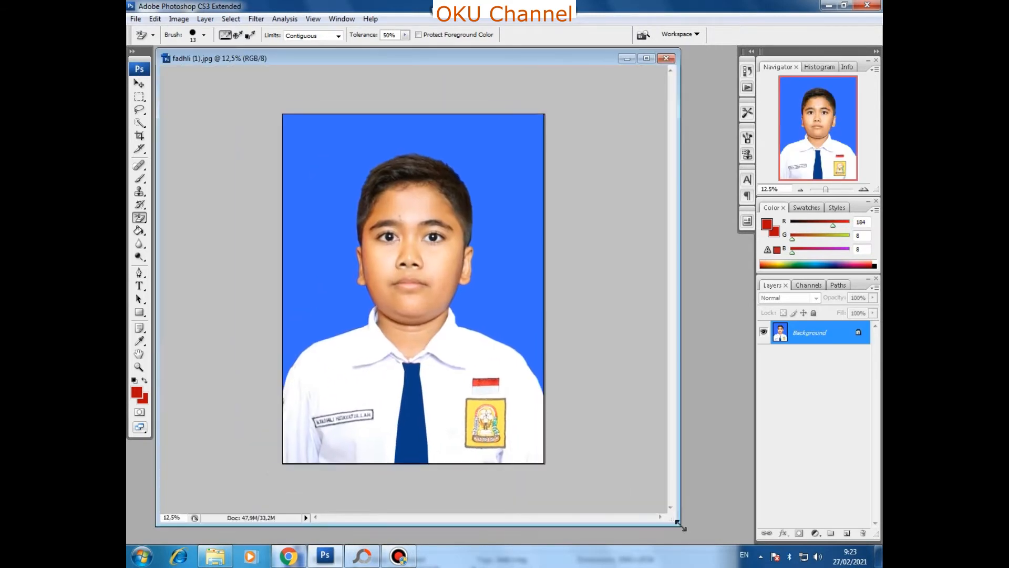
{"action": "left_click_drag", "start_coordinate": [443, 57], "coordinate": [482, 103]}
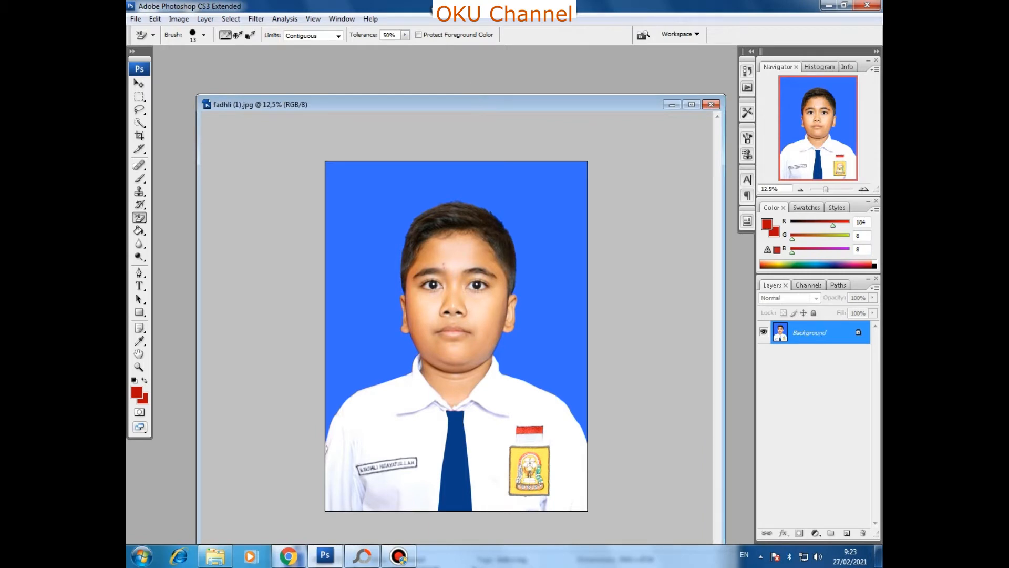
{"action": "left_click_drag", "start_coordinate": [642, 108], "coordinate": [641, 72]}
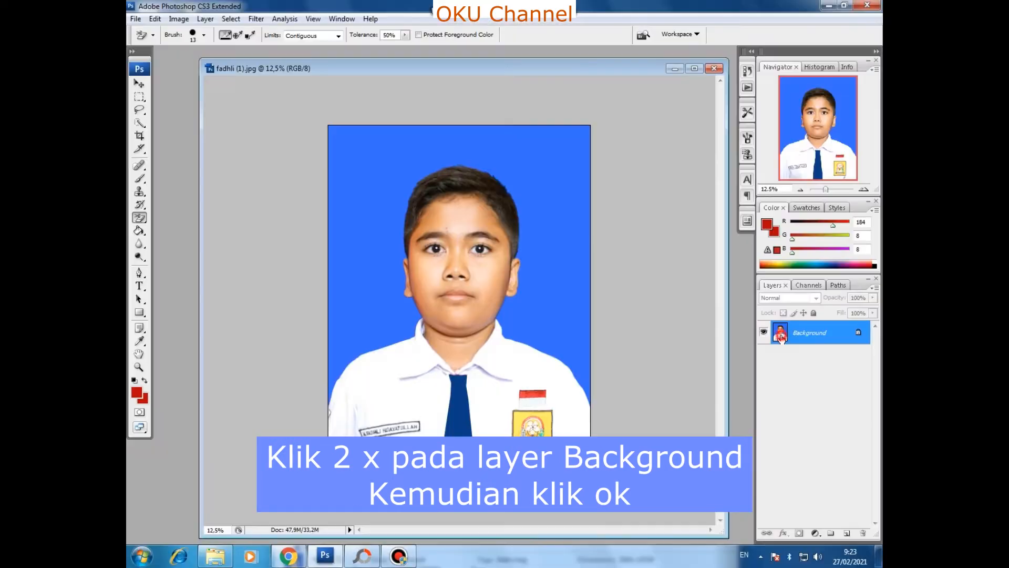
Step: Convert the locked Background into a regular layer, keeping the name Layer 0
{"action": "double_click", "coordinate": [566, 132]}
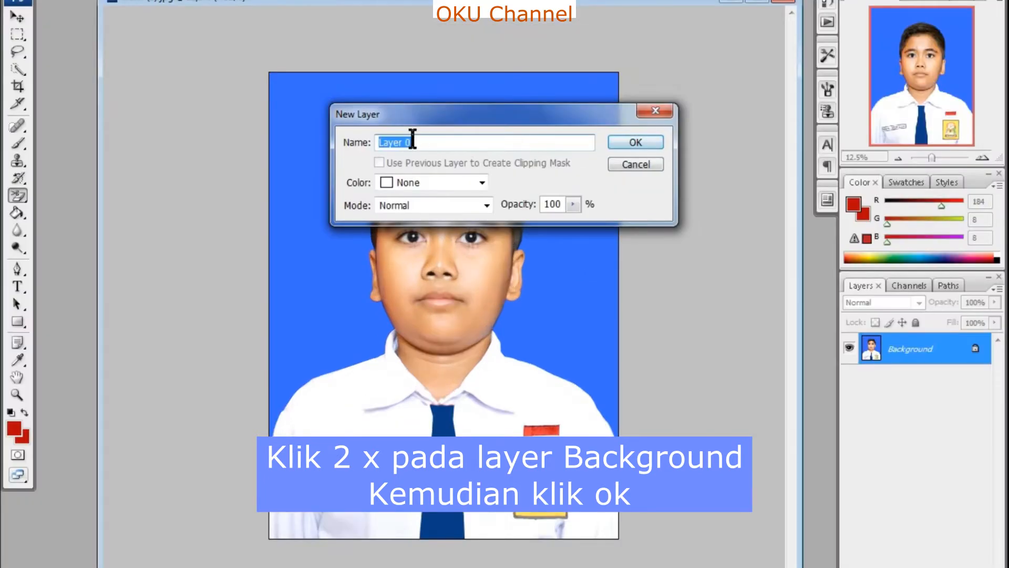
{"action": "left_click", "coordinate": [413, 139]}
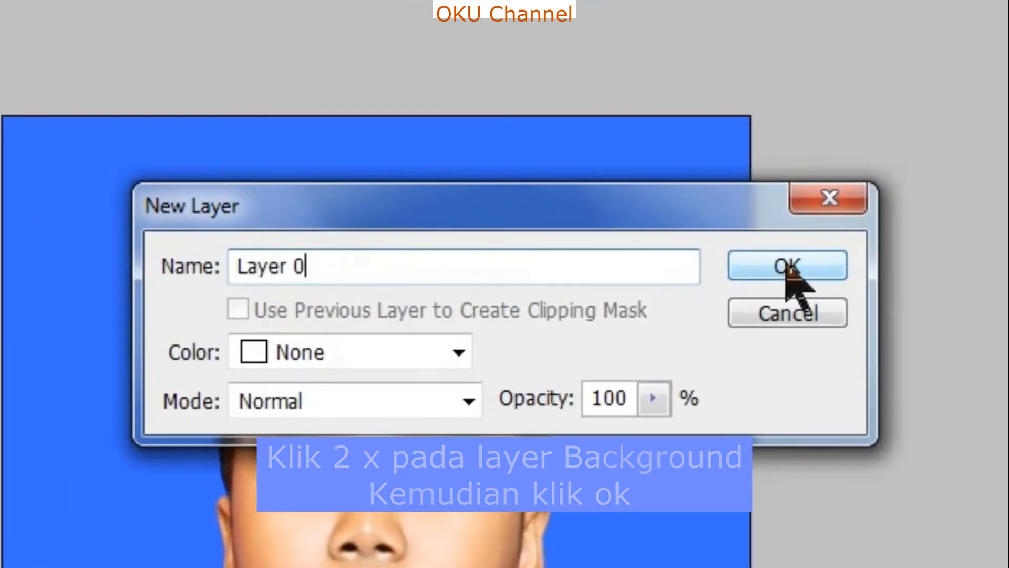
{"action": "left_click", "coordinate": [711, 205]}
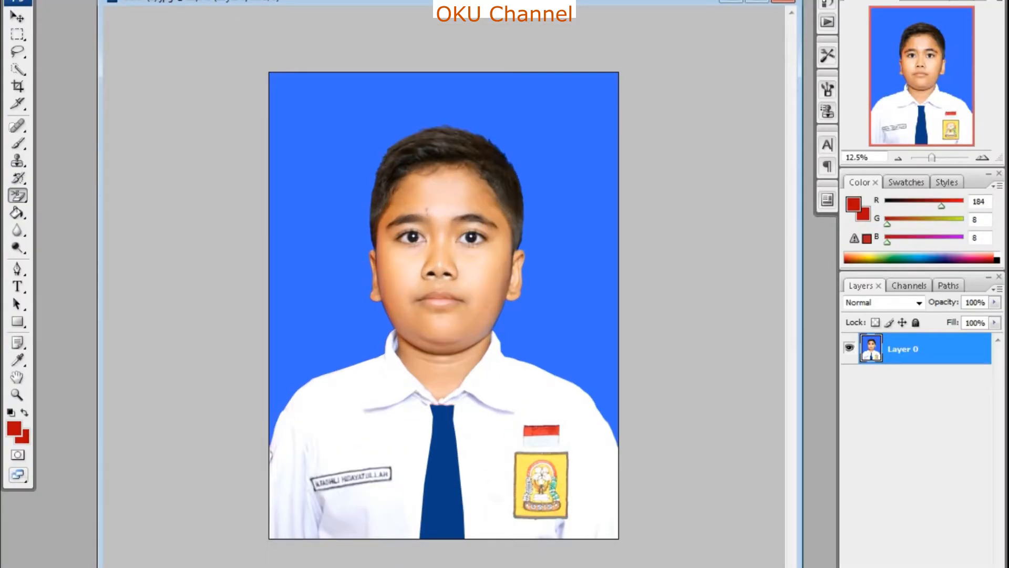
Step: Add a Solid Color fill layer in red, #ca0b0b
{"action": "left_click", "coordinate": [926, 567]}
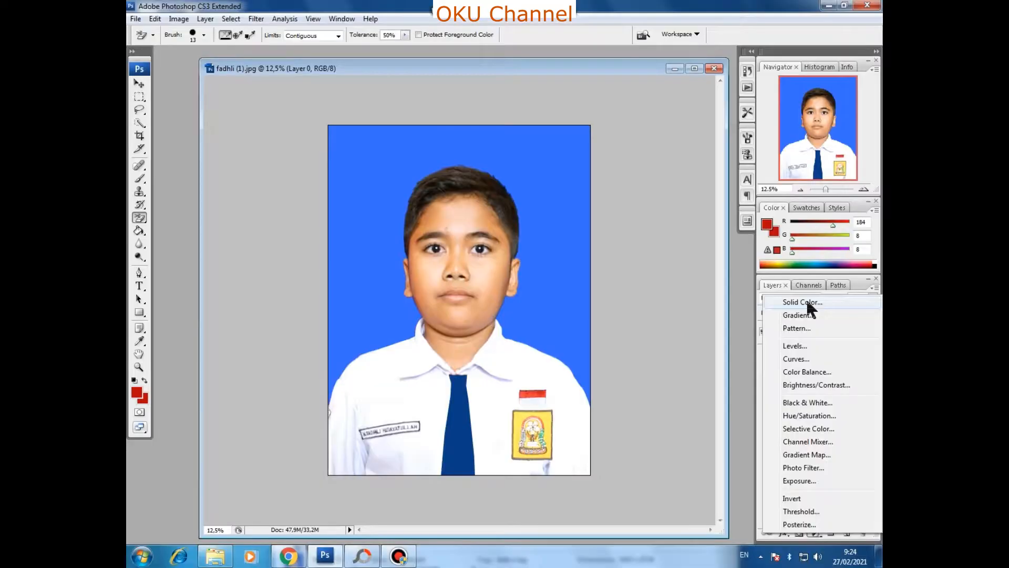
{"action": "left_click", "coordinate": [405, 80]}
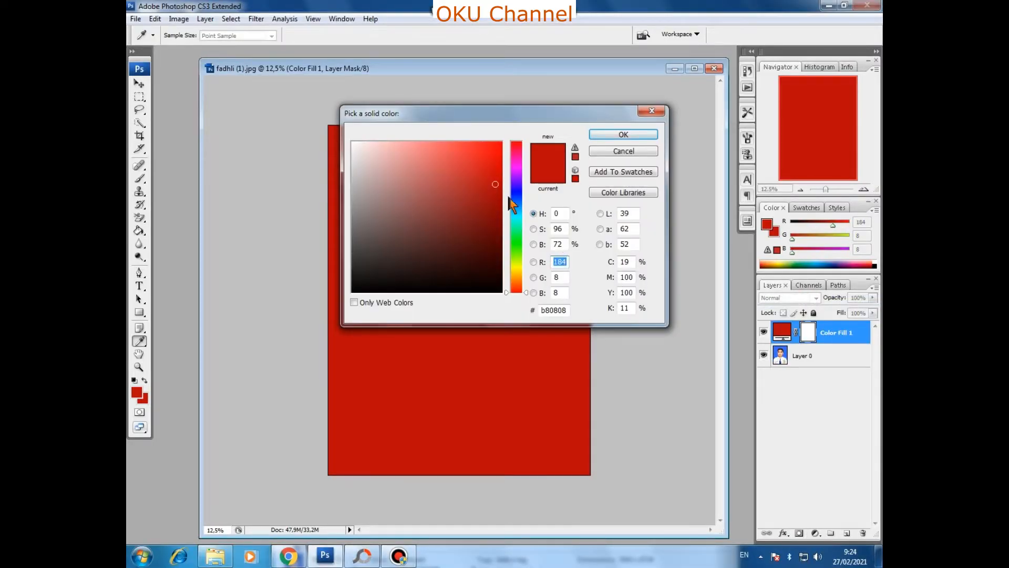
{"action": "left_click", "coordinate": [494, 173]}
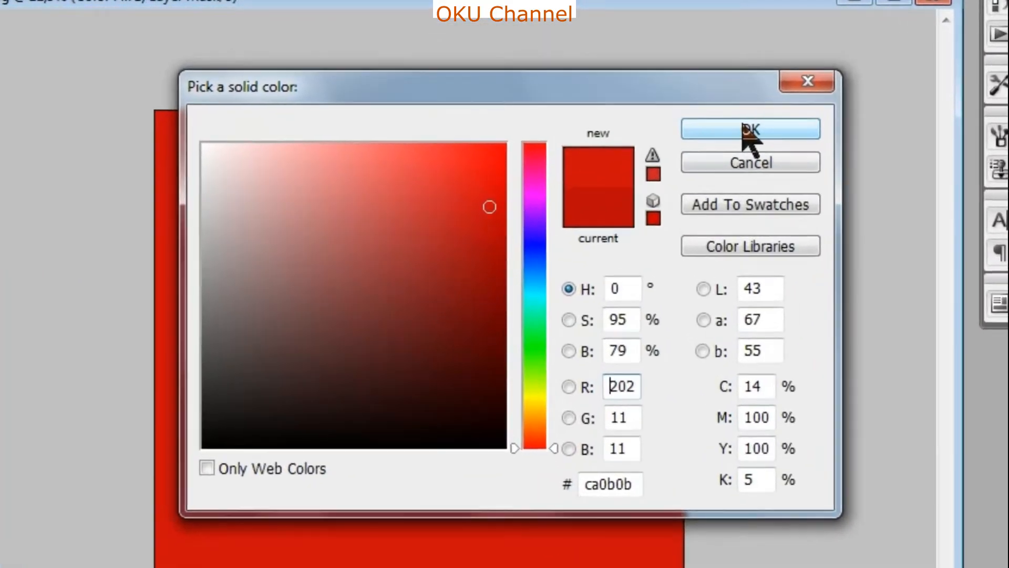
{"action": "left_click", "coordinate": [721, 117]}
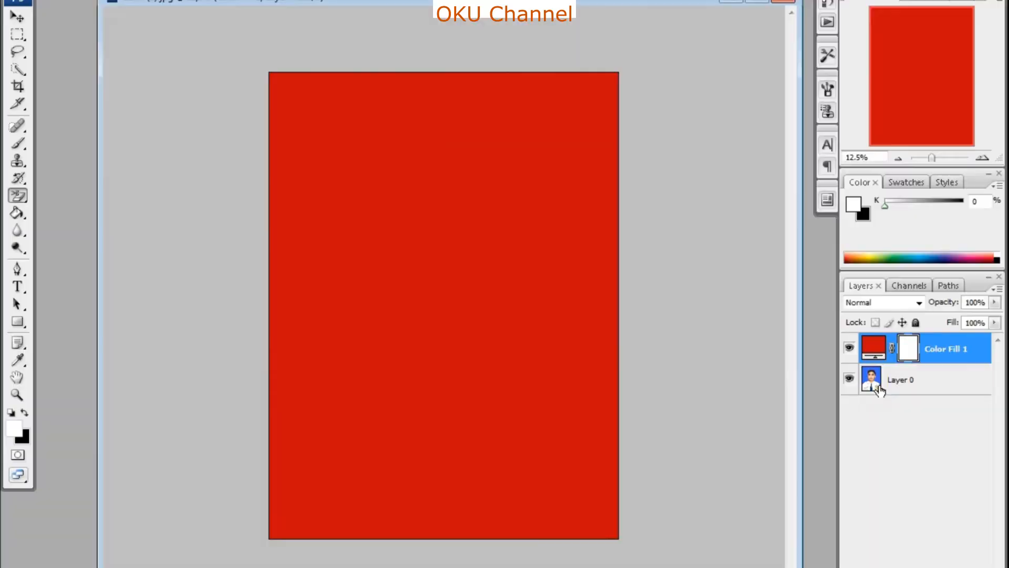
Step: Move the portrait's Layer 0 above the red Color Fill 1 layer and leave Layer 0 active
{"action": "left_click_drag", "start_coordinate": [880, 390], "coordinate": [874, 347]}
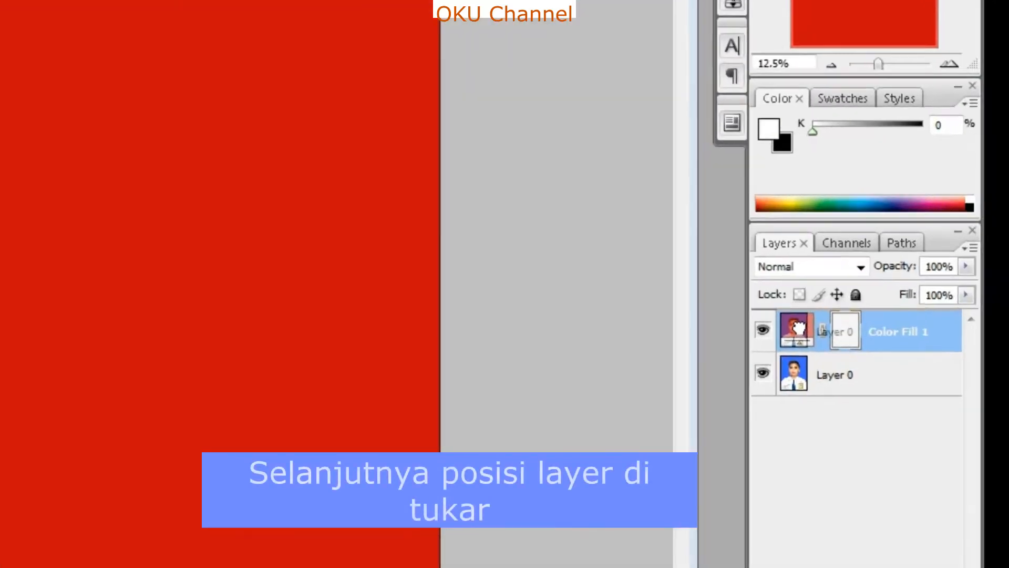
{"action": "left_click_drag", "start_coordinate": [799, 328], "coordinate": [799, 330]}
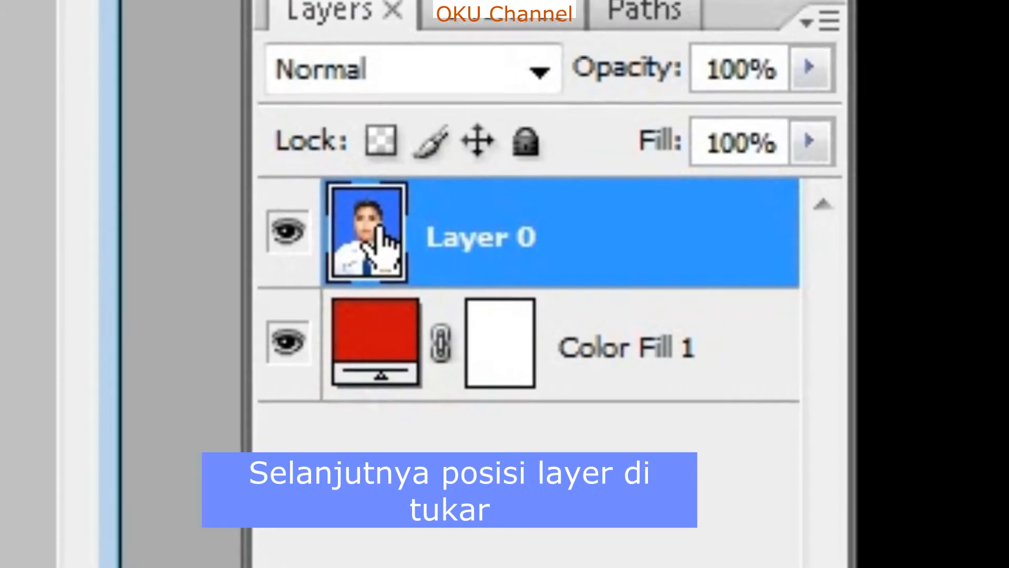
{"action": "left_click", "coordinate": [383, 358]}
{"action": "left_click", "coordinate": [383, 262]}
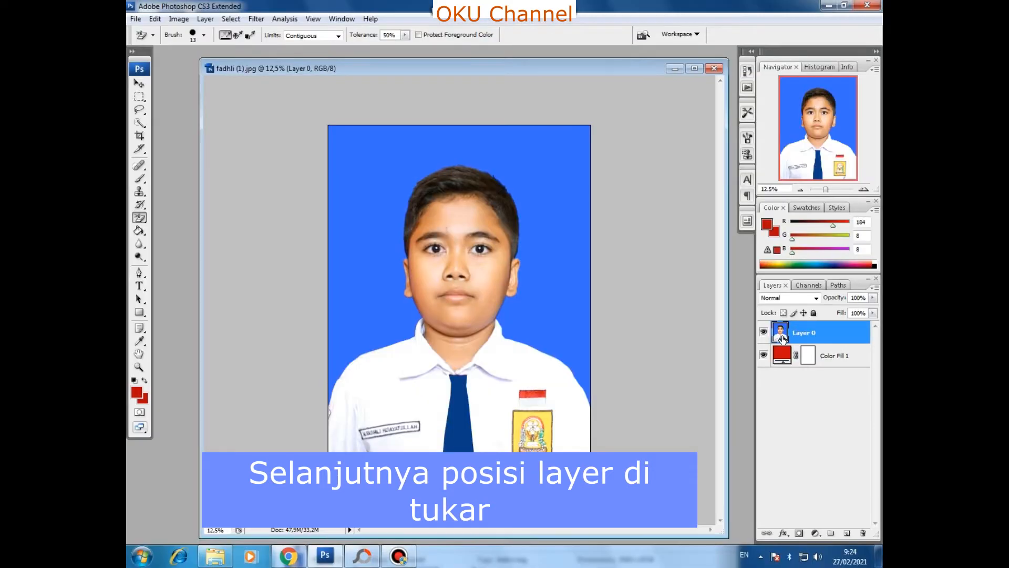
{"action": "left_click", "coordinate": [782, 359]}
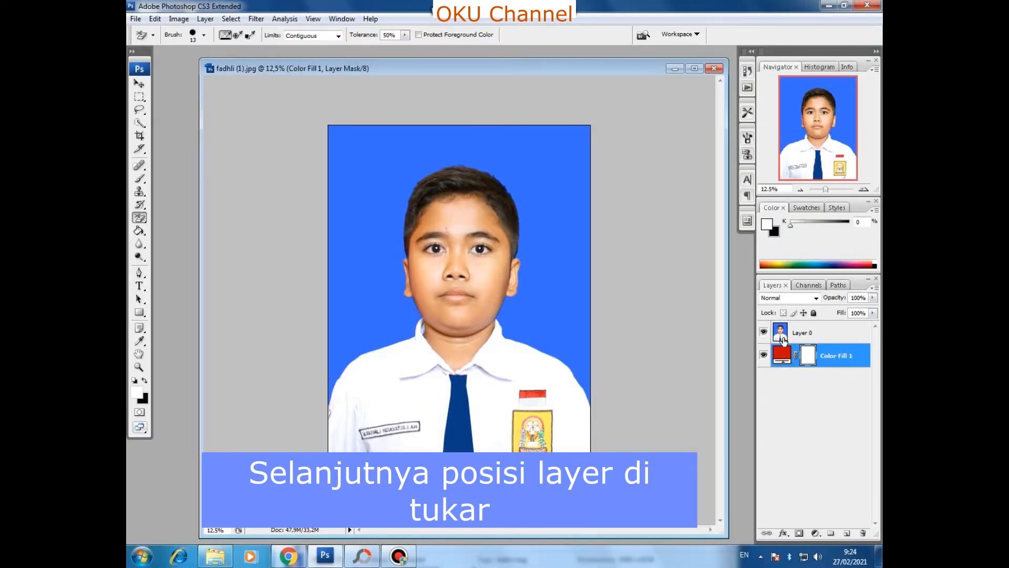
{"action": "left_click", "coordinate": [784, 341]}
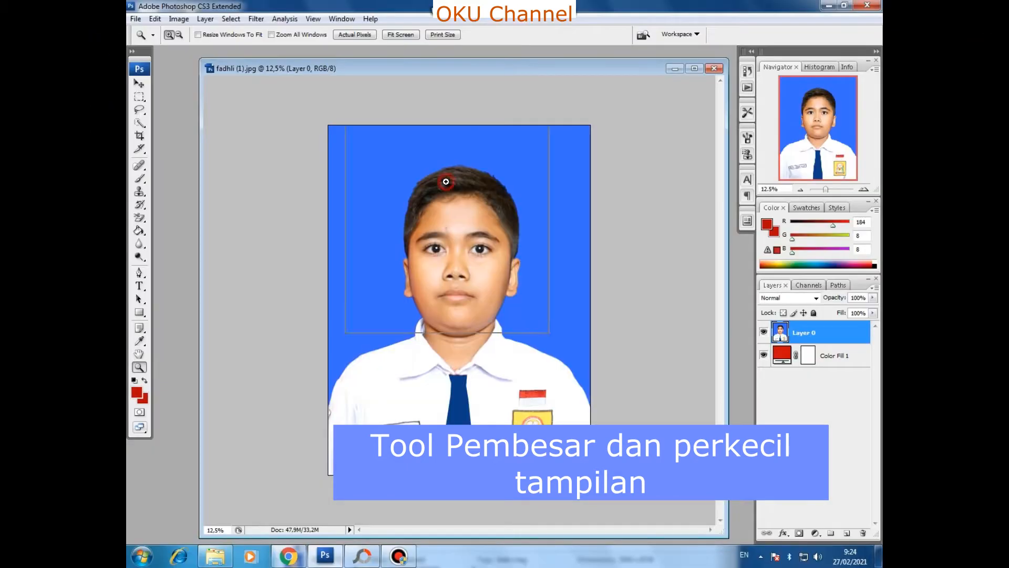
Step: Choose the Background Eraser Tool with Sampling: Once for working on the boy's hairline at 50% magnification
{"action": "left_click", "coordinate": [476, 169]}
{"action": "left_click", "coordinate": [474, 169]}
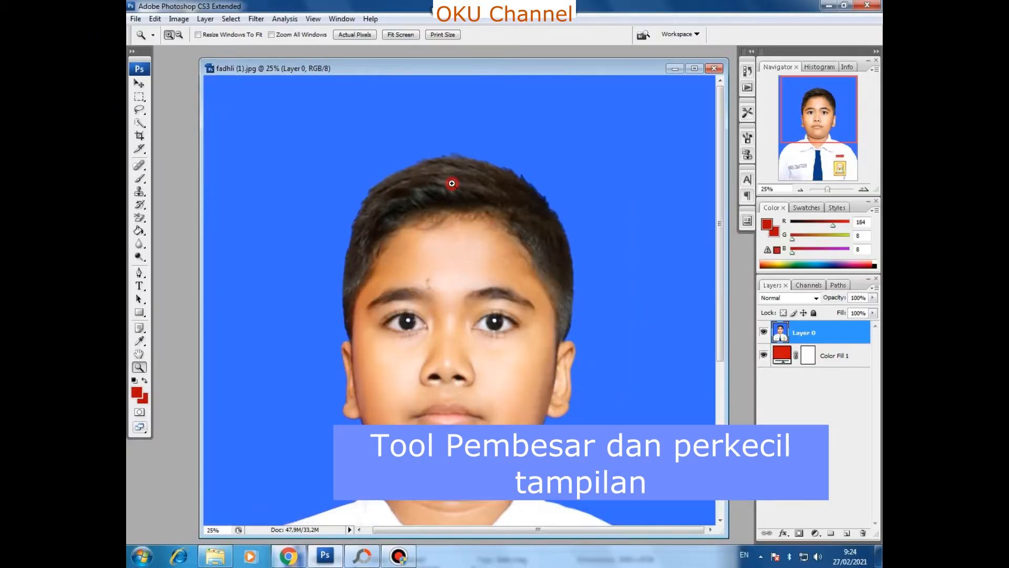
{"action": "left_click", "coordinate": [452, 182]}
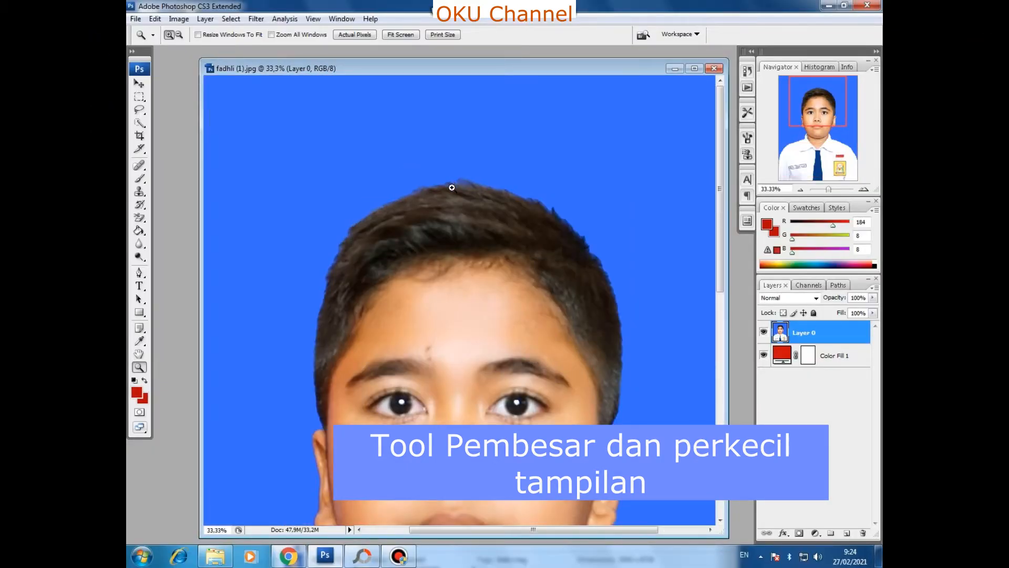
{"action": "left_click", "coordinate": [459, 207]}
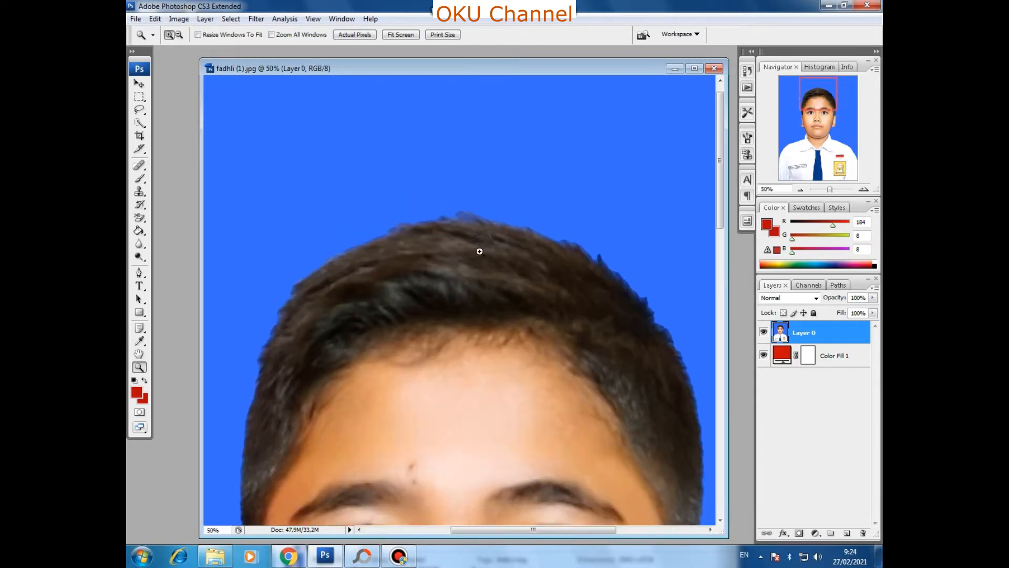
{"action": "scroll", "coordinate": [479, 251], "scroll_direction": "down", "scroll_amount": 4}
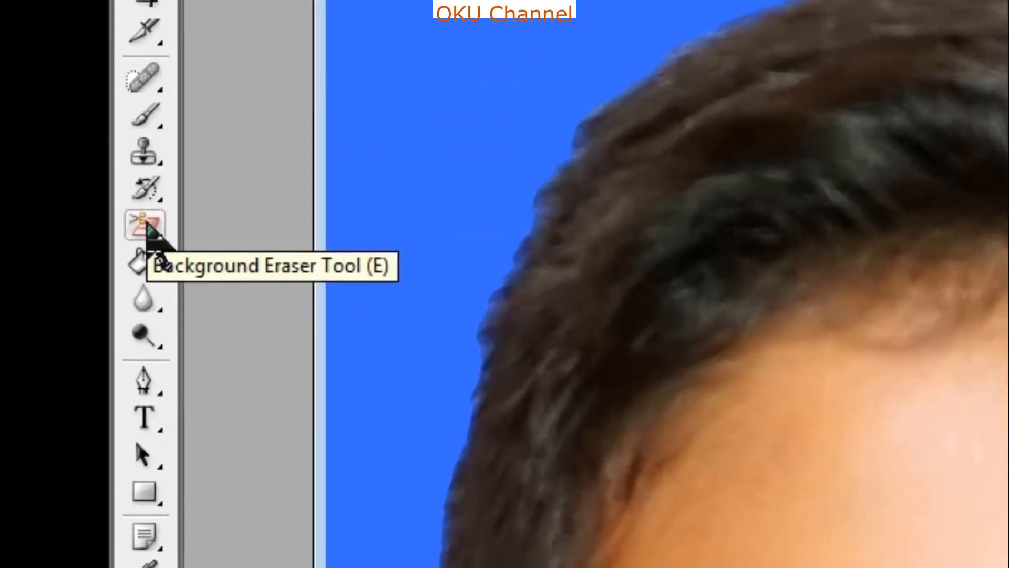
{"action": "left_click", "coordinate": [96, 214]}
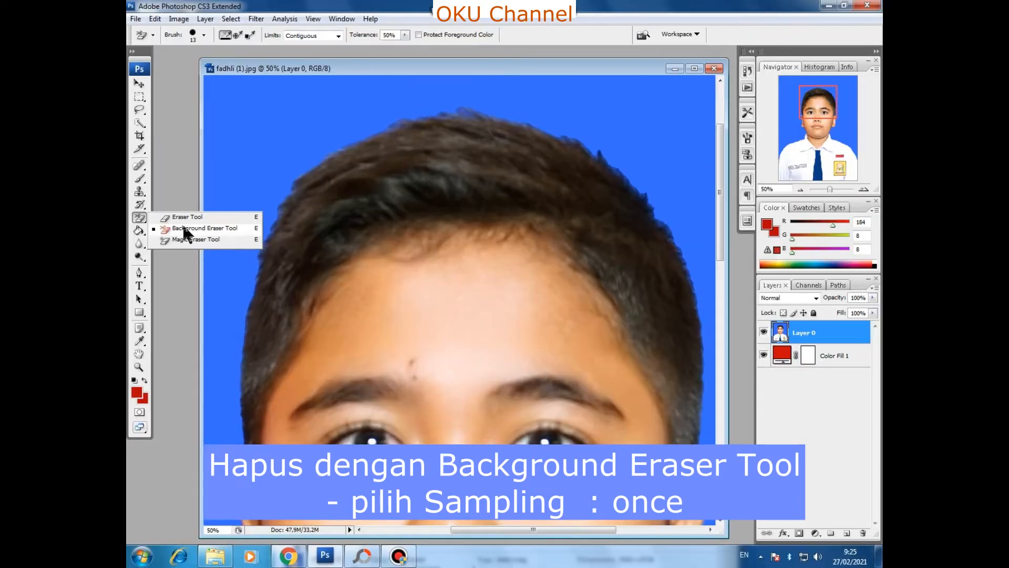
{"action": "left_click", "coordinate": [184, 230]}
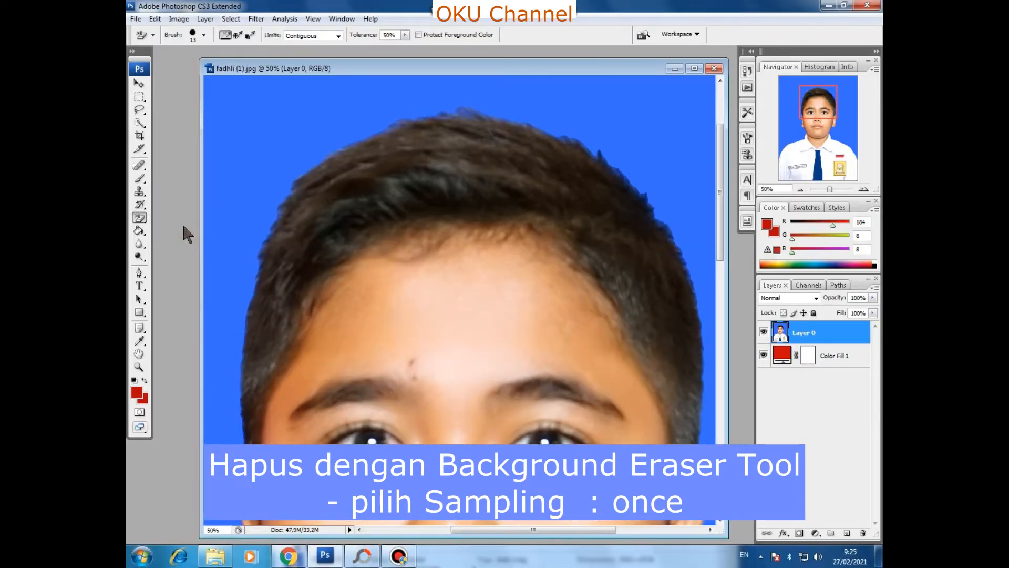
{"action": "left_click", "coordinate": [240, 36]}
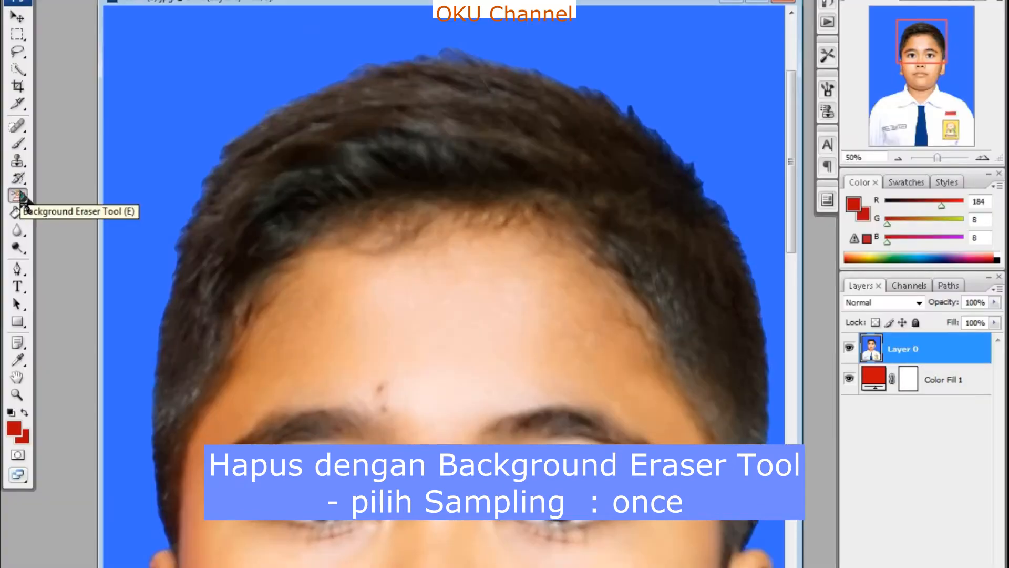
{"action": "left_click", "coordinate": [139, 210]}
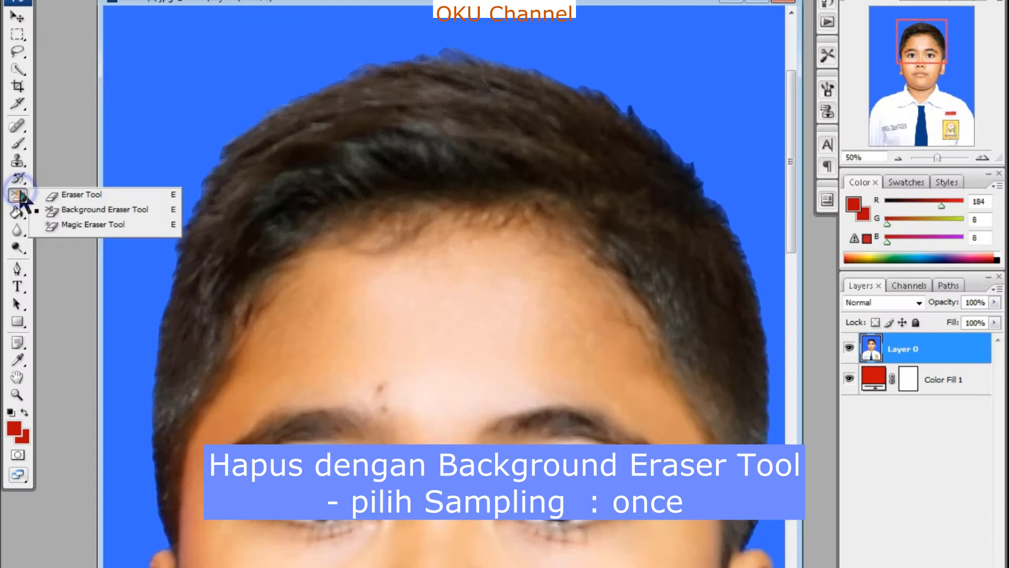
{"action": "left_click", "coordinate": [73, 211]}
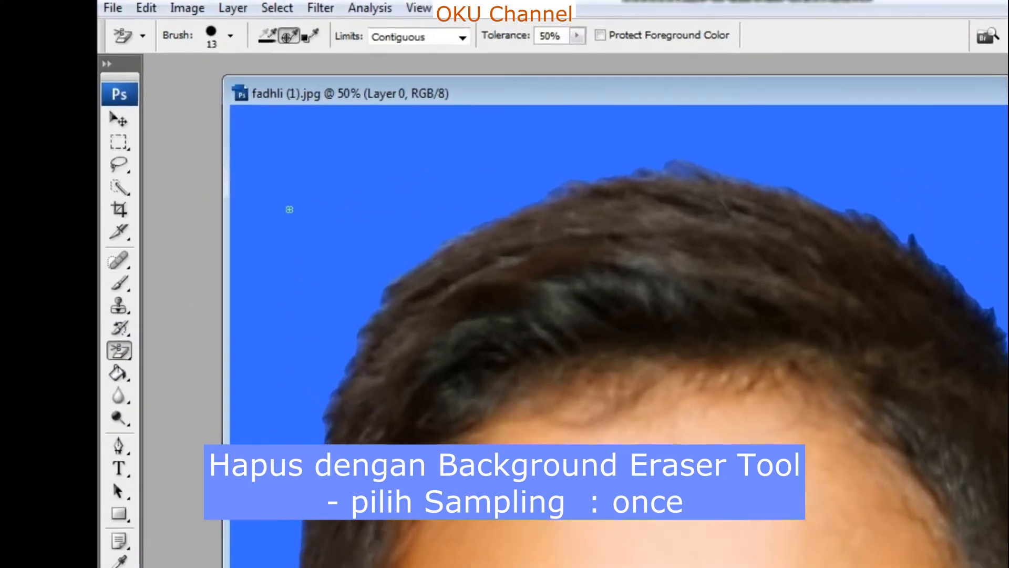
Step: Set the eraser brush diameter to 77 px and erase the blue background along the outer edge of the hair from ear to ear
{"action": "left_click", "coordinate": [229, 35]}
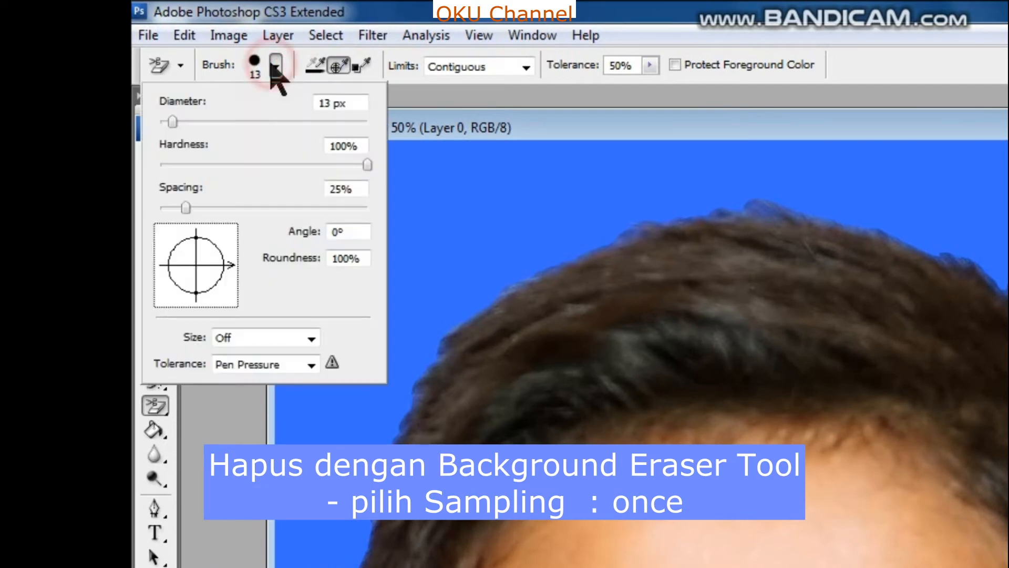
{"action": "left_click", "coordinate": [205, 120]}
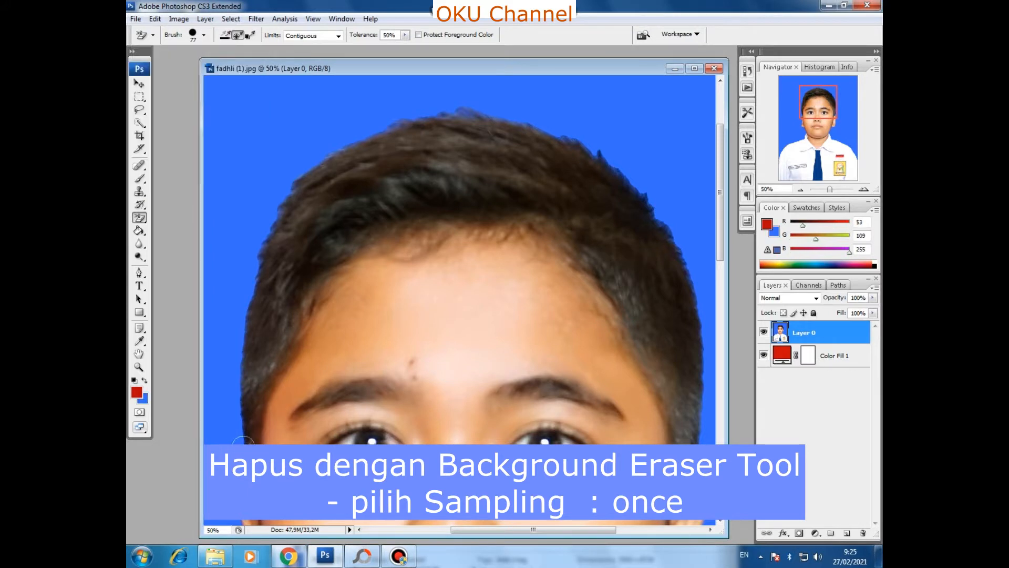
{"action": "mouse_move", "coordinate": [243, 440]}
{"action": "left_mouse_down"}
{"action": "mouse_move", "coordinate": [235, 324]}
{"action": "mouse_move", "coordinate": [247, 265]}
{"action": "mouse_move", "coordinate": [283, 189]}
{"action": "mouse_move", "coordinate": [357, 130]}
{"action": "mouse_move", "coordinate": [481, 103]}
{"action": "mouse_move", "coordinate": [581, 137]}
{"action": "mouse_move", "coordinate": [655, 202]}
{"action": "mouse_move", "coordinate": [703, 301]}
{"action": "mouse_move", "coordinate": [700, 431]}
{"action": "left_mouse_up"}
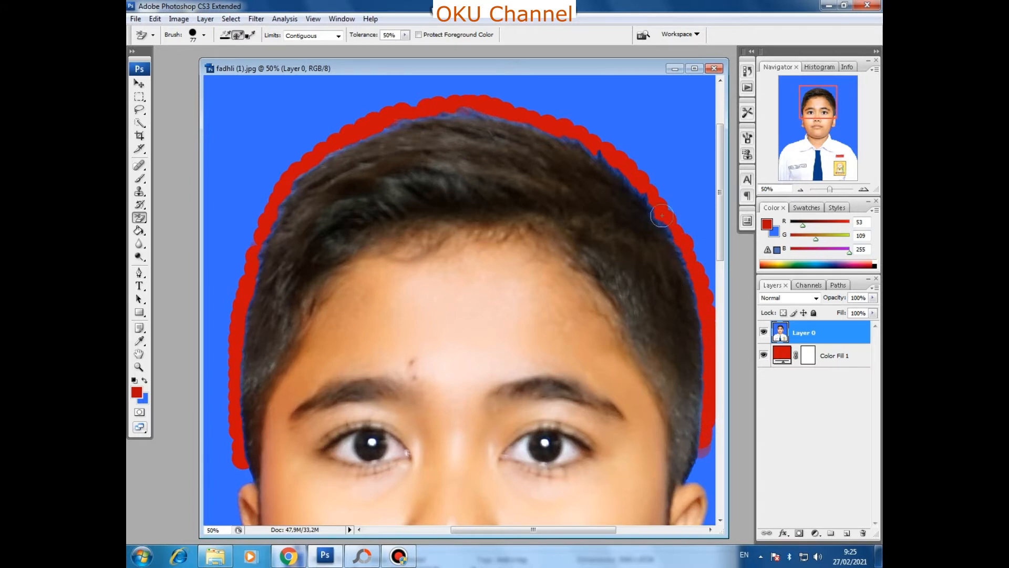
{"action": "left_click_drag", "start_coordinate": [627, 162], "coordinate": [544, 113]}
{"action": "left_click_drag", "start_coordinate": [393, 117], "coordinate": [385, 120]}
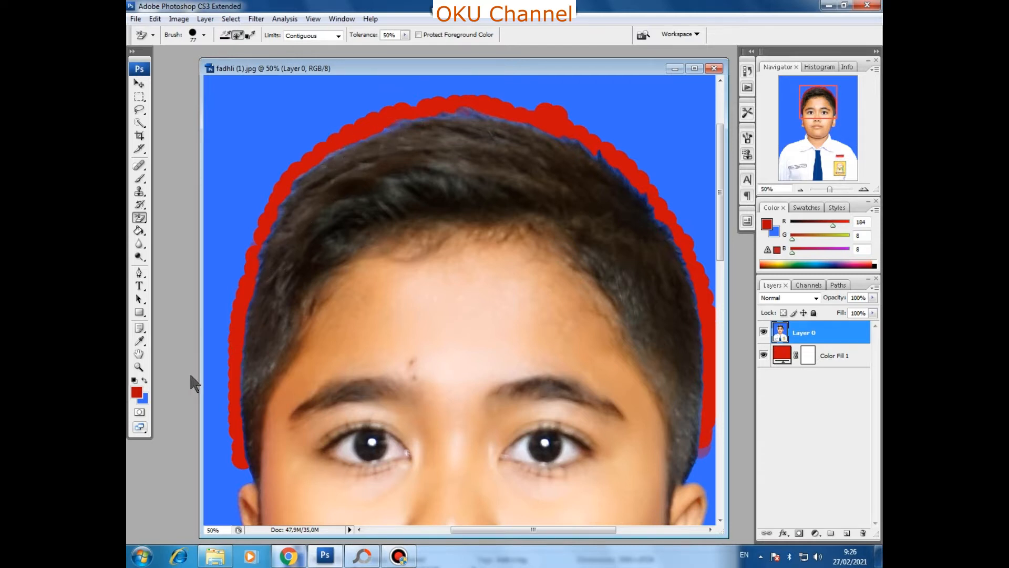
Step: Select the entire blue background around the boy with the Quick Selection Tool at 16.7% magnification
{"action": "left_click", "coordinate": [139, 367]}
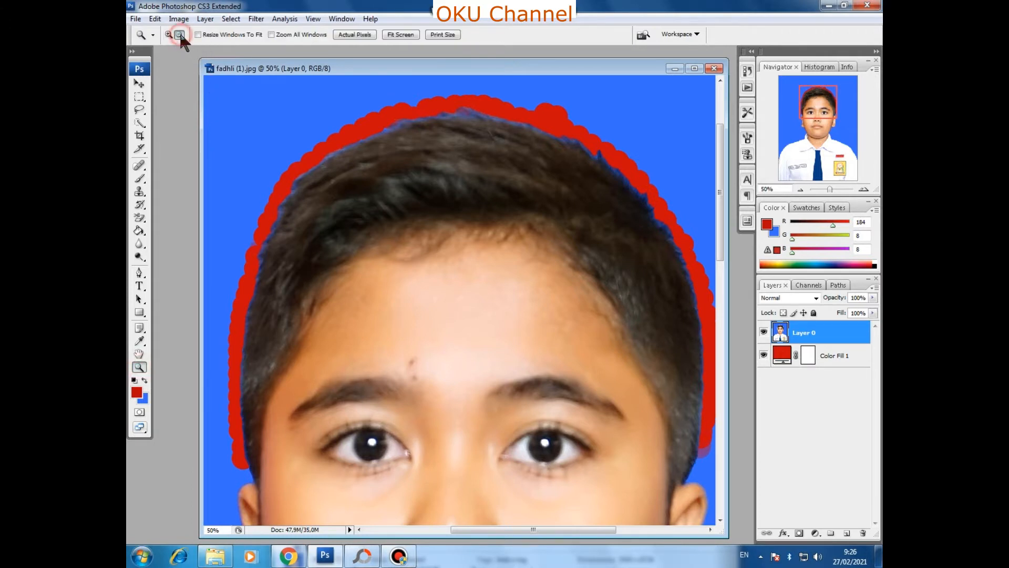
{"action": "left_click", "coordinate": [431, 278]}
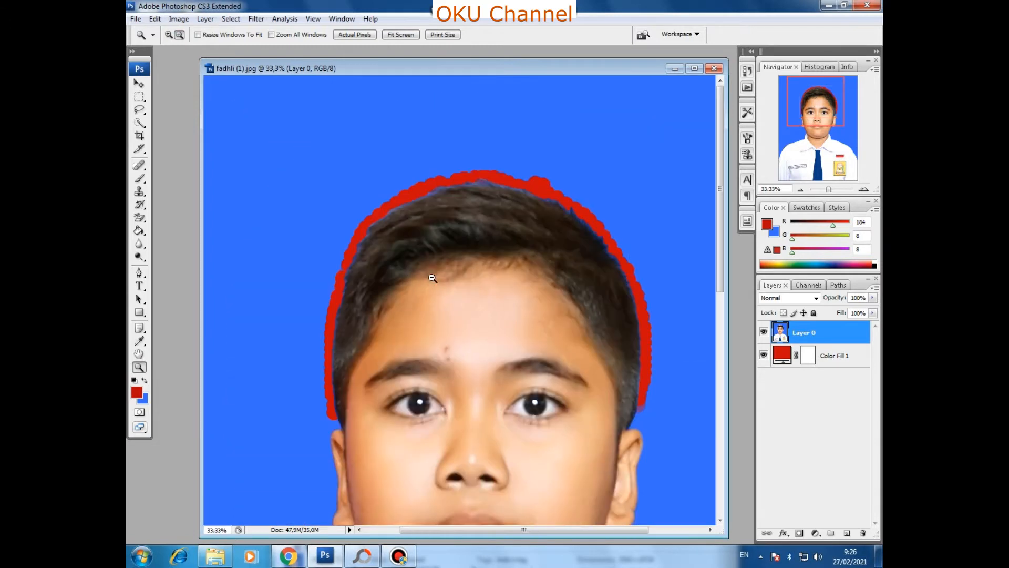
{"action": "left_click", "coordinate": [432, 278]}
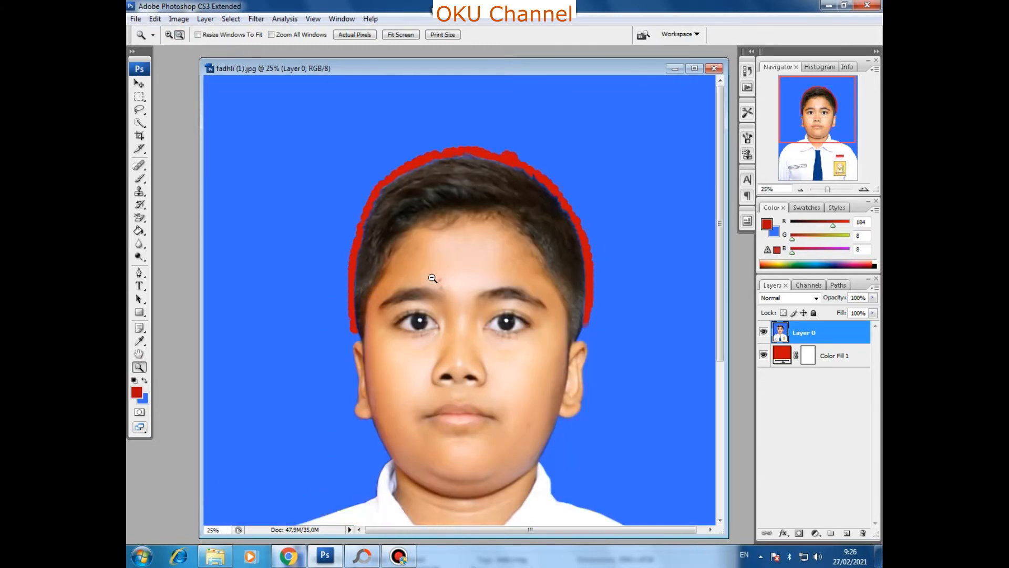
{"action": "scroll", "coordinate": [432, 278], "scroll_direction": "down", "scroll_amount": 2}
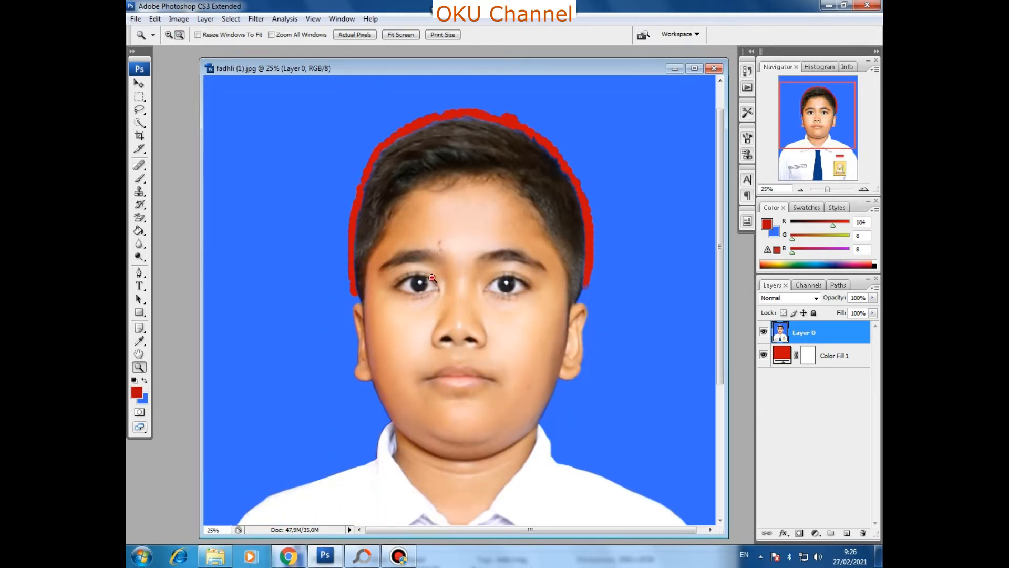
{"action": "left_click", "coordinate": [432, 278]}
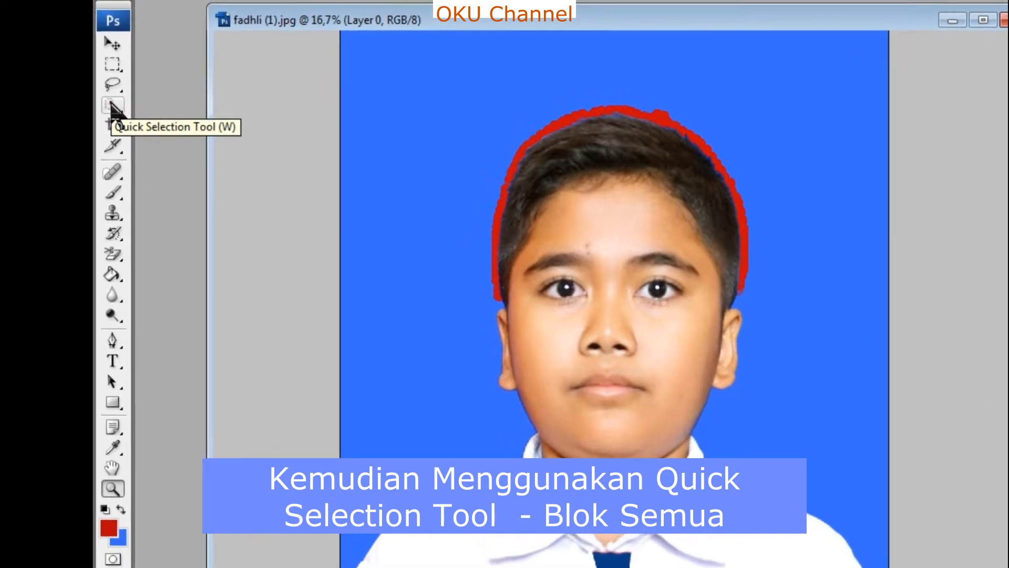
{"action": "left_click", "coordinate": [143, 116]}
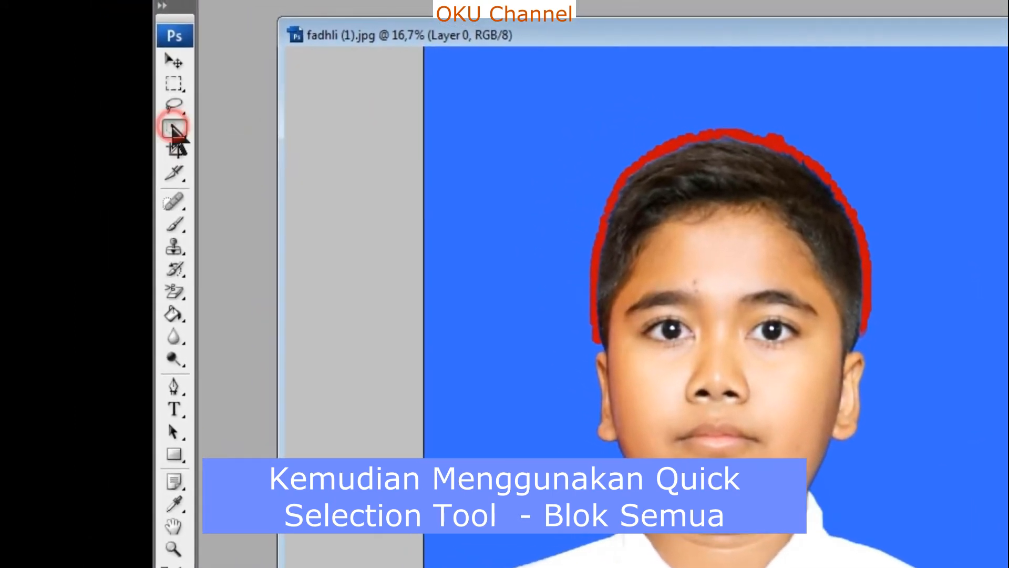
{"action": "mouse_move", "coordinate": [585, 331]}
{"action": "left_mouse_down"}
{"action": "mouse_move", "coordinate": [602, 163]}
{"action": "mouse_move", "coordinate": [680, 129]}
{"action": "left_mouse_up"}
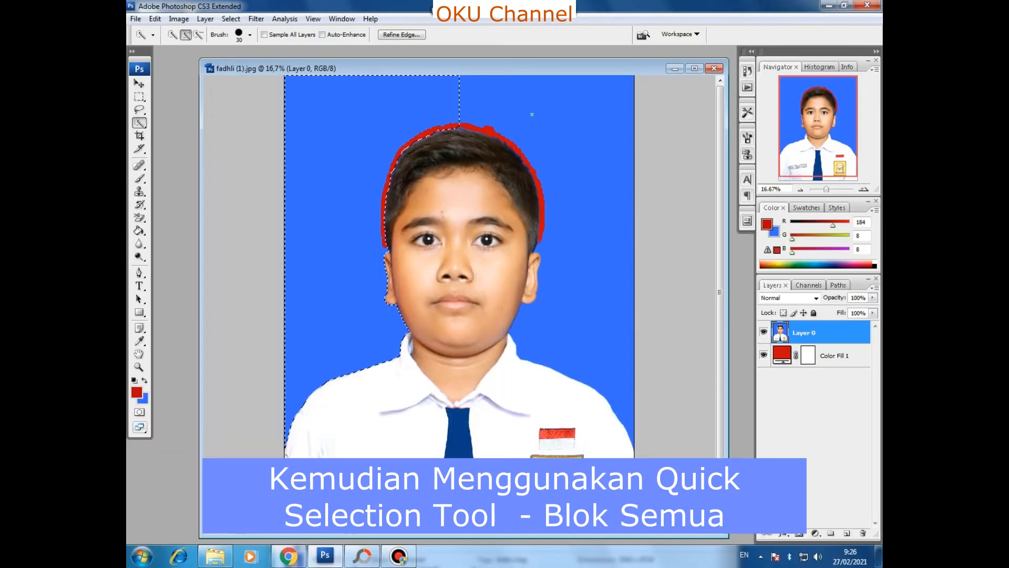
{"action": "left_click", "coordinate": [532, 114]}
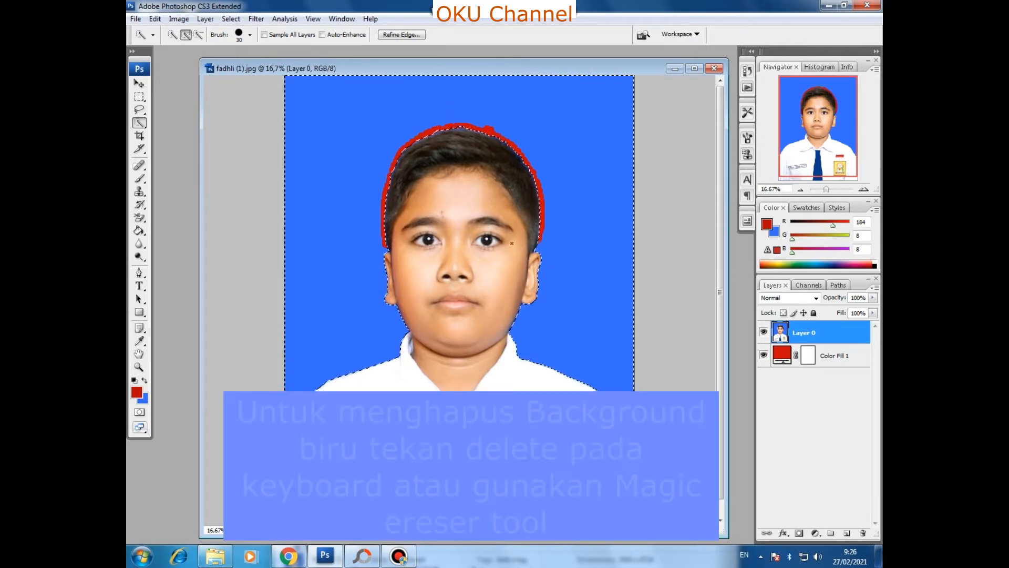
Step: Delete the selected blue background from Layer 0 and undo the deletion
{"action": "key", "text": "Delete"}
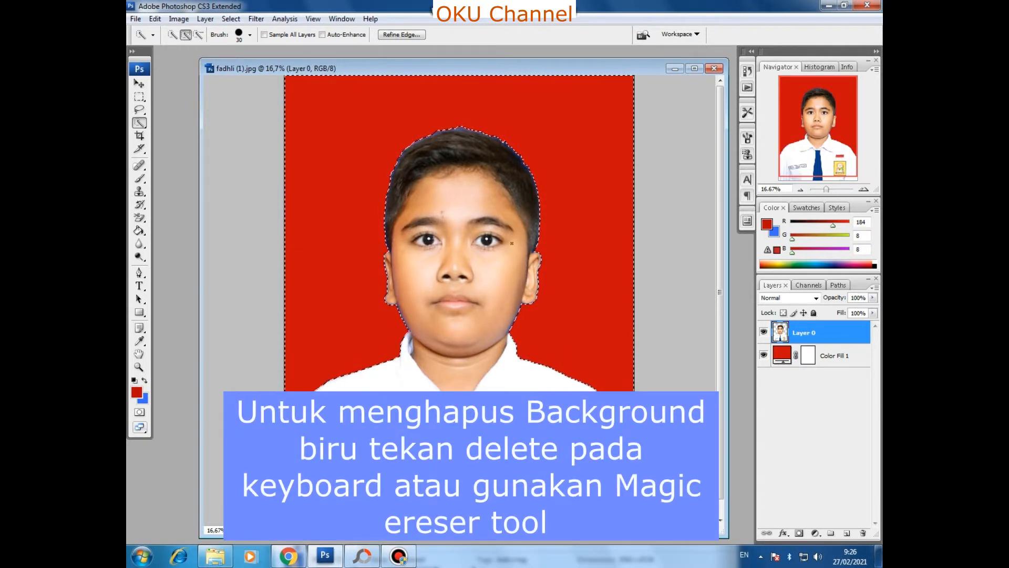
{"action": "left_click", "coordinate": [156, 19]}
{"action": "left_click", "coordinate": [160, 34]}
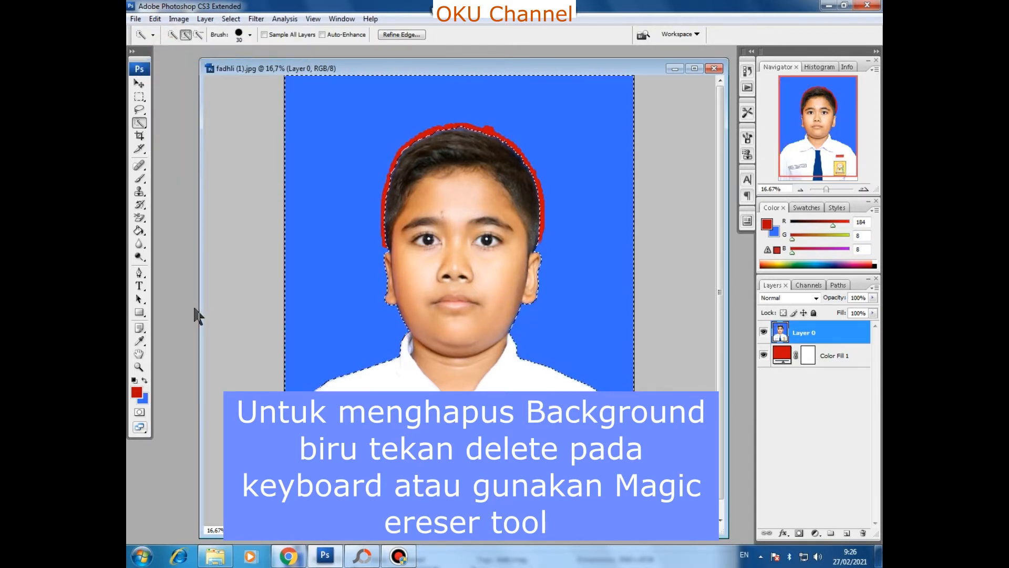
Step: Erase the selected blue background on Layer 0 with the Magic Eraser Tool and clear the selection
{"action": "left_click", "coordinate": [139, 217]}
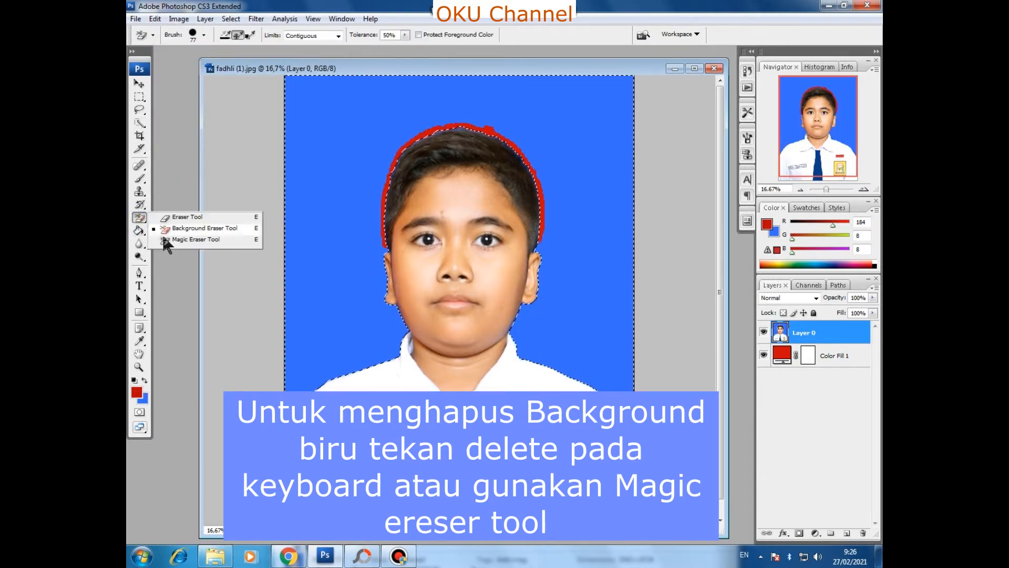
{"action": "left_click", "coordinate": [164, 239]}
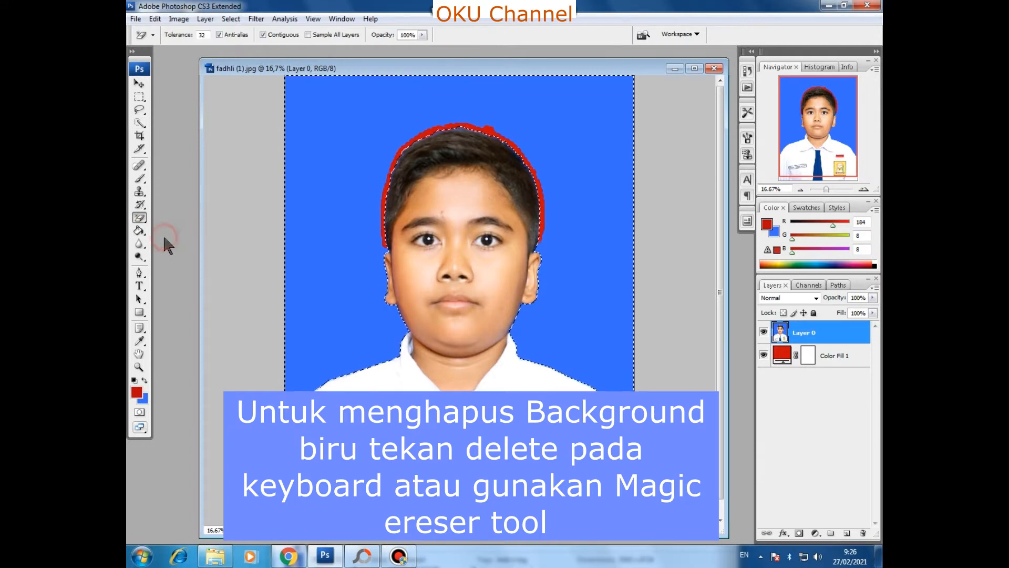
{"action": "left_click", "coordinate": [140, 217]}
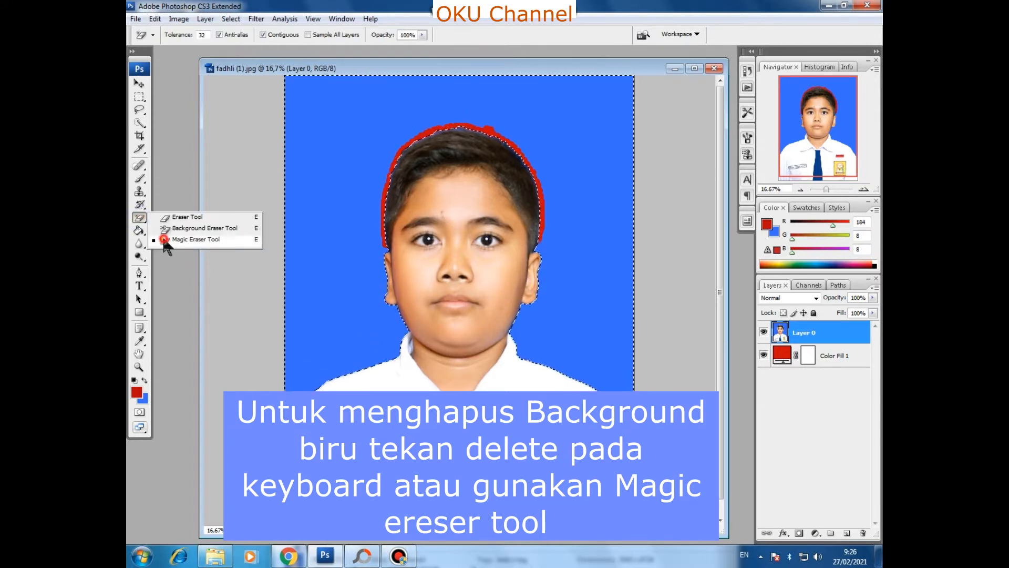
{"action": "left_click", "coordinate": [163, 237]}
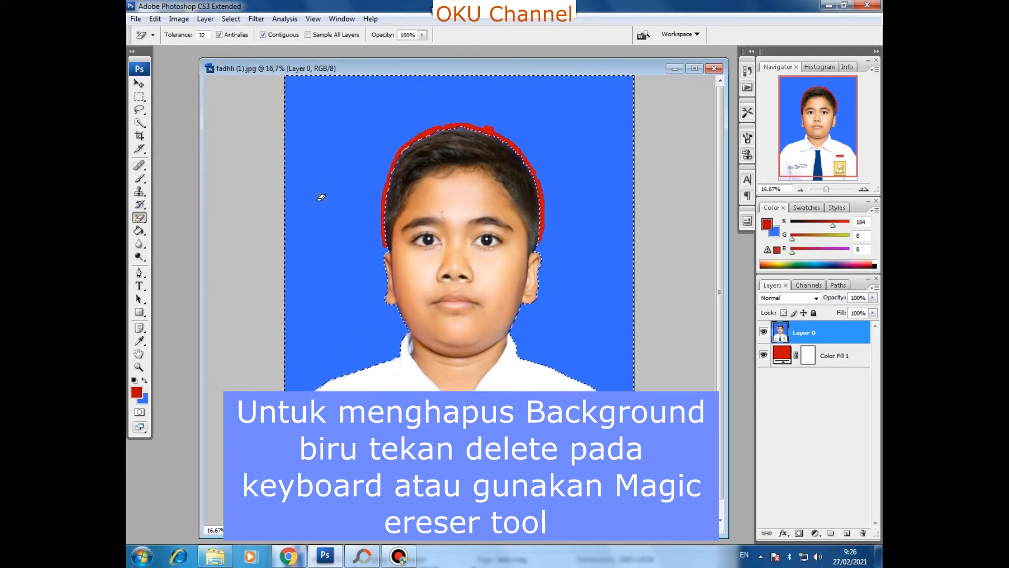
{"action": "left_click", "coordinate": [339, 172]}
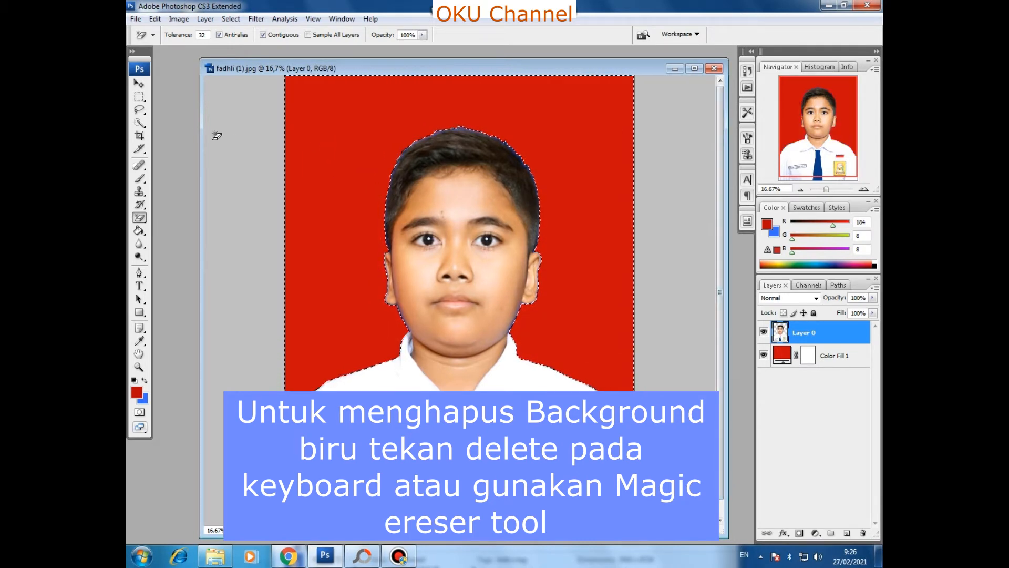
{"action": "left_click", "coordinate": [139, 98]}
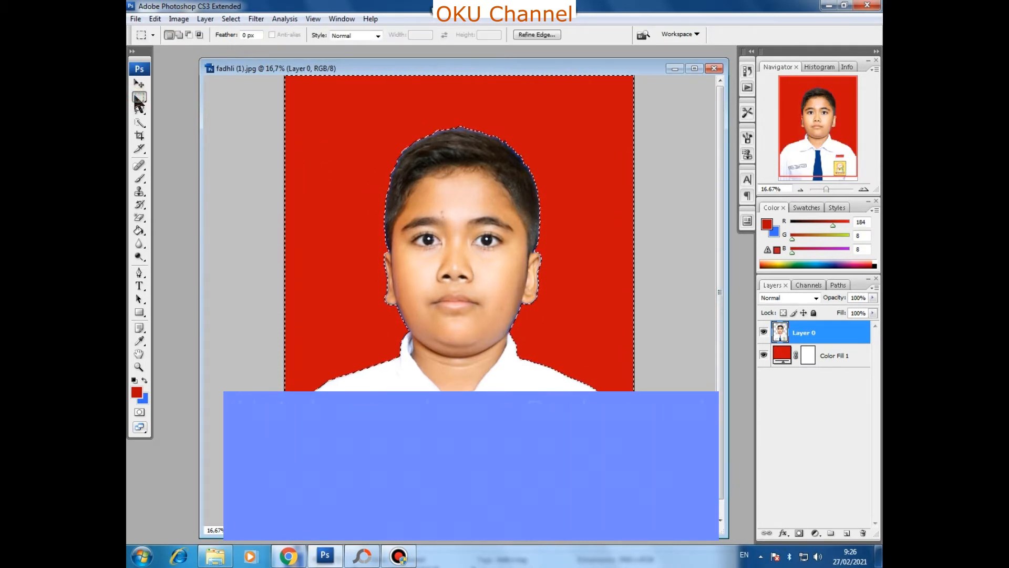
{"action": "left_click", "coordinate": [264, 88]}
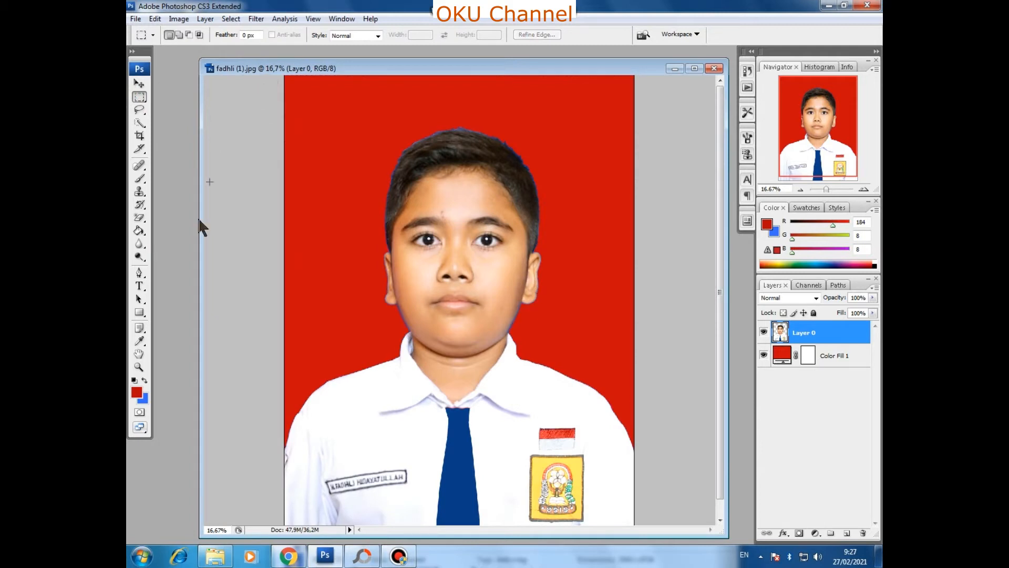
Step: Magnify the boy's head to 33.3% to examine the edge of the hair against the red background
{"action": "left_click", "coordinate": [139, 366]}
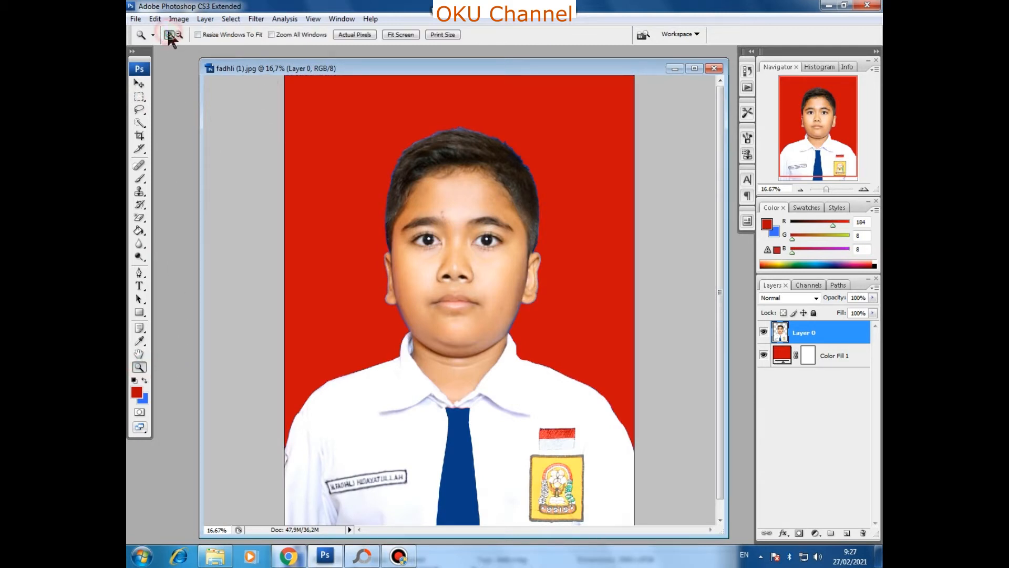
{"action": "left_click", "coordinate": [465, 157]}
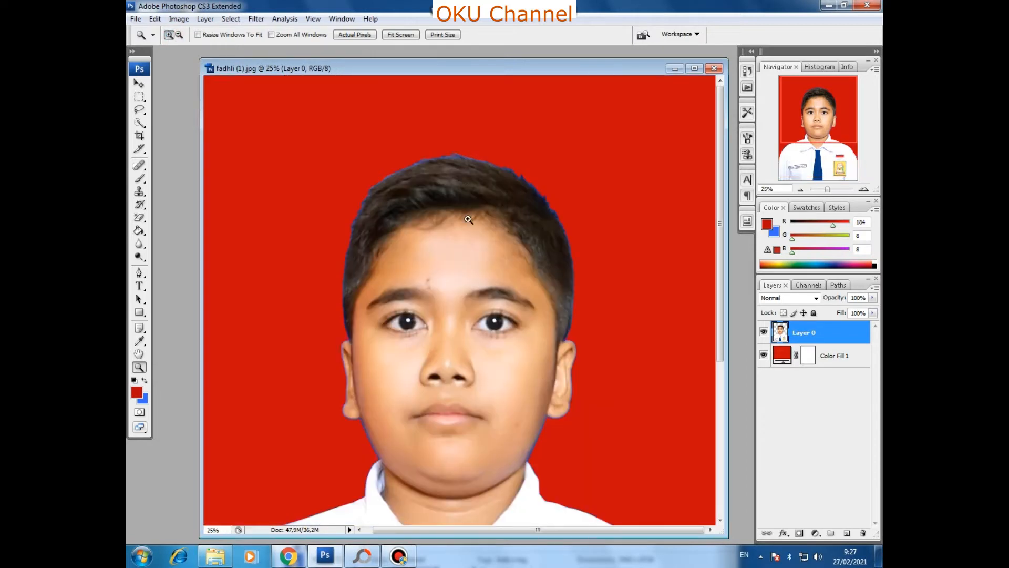
{"action": "left_click", "coordinate": [469, 220]}
{"action": "scroll", "coordinate": [403, 289], "scroll_direction": "down", "scroll_amount": 3}
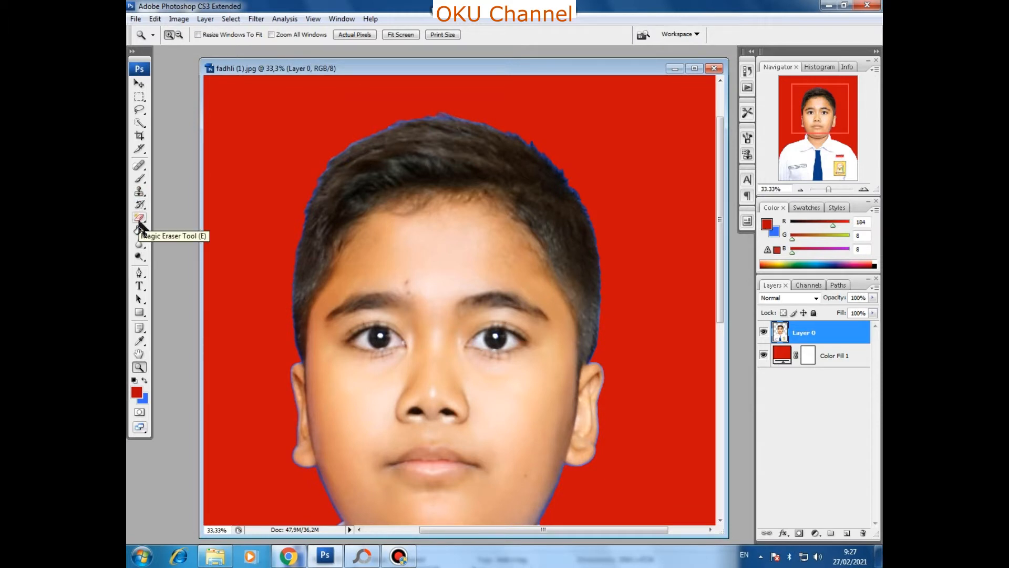
{"action": "left_click", "coordinate": [140, 256]}
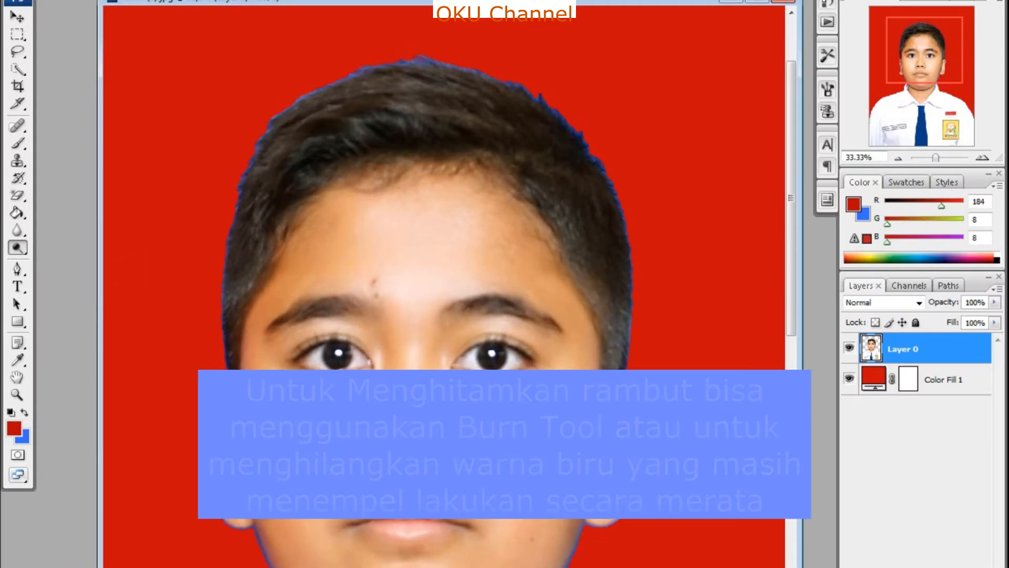
{"action": "left_click", "coordinate": [204, 35]}
{"action": "left_click", "coordinate": [209, 67]}
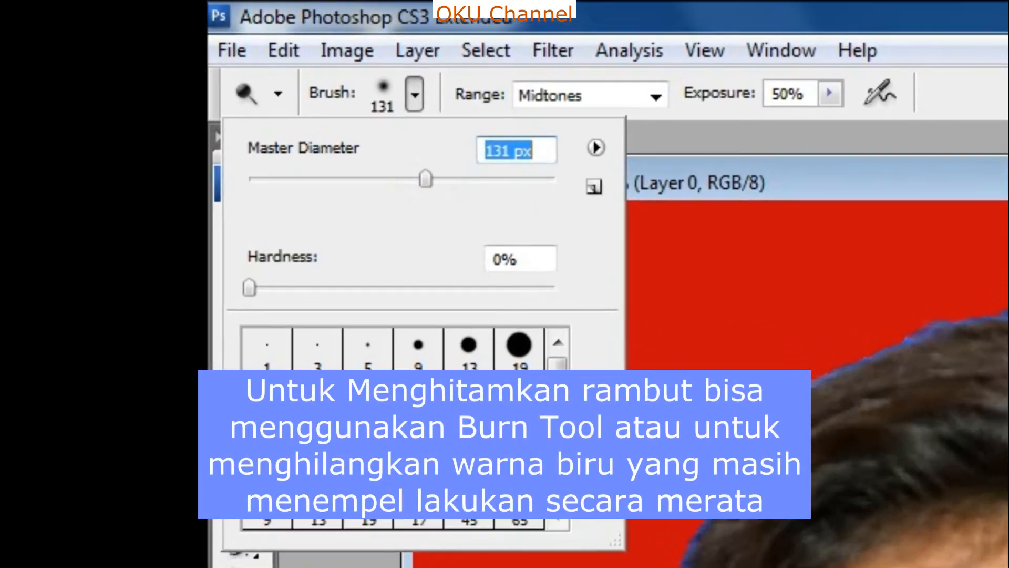
{"action": "left_click", "coordinate": [432, 490]}
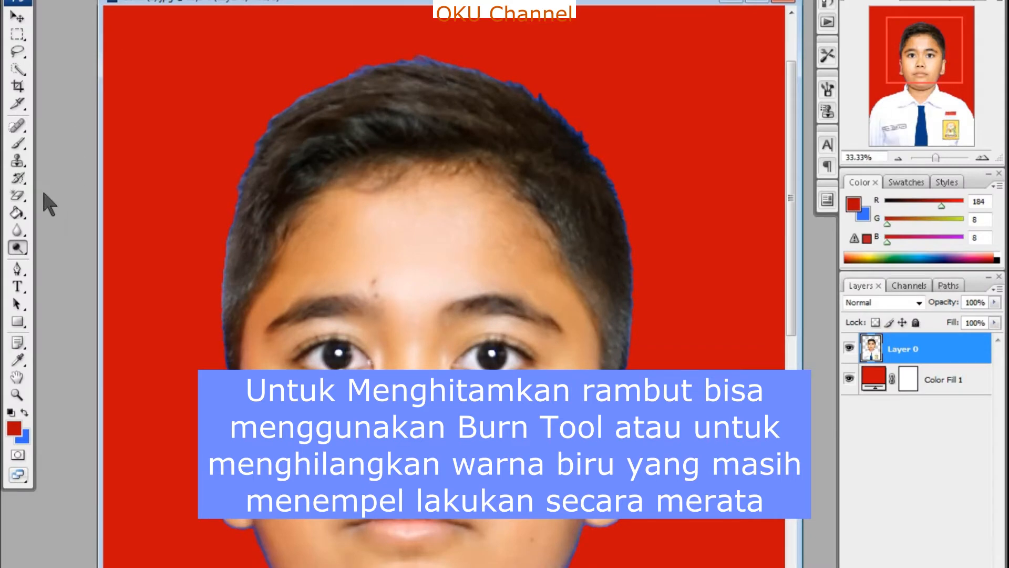
Step: Choose the Burn Tool and set its brush diameter to 127 px
{"action": "left_click", "coordinate": [17, 247]}
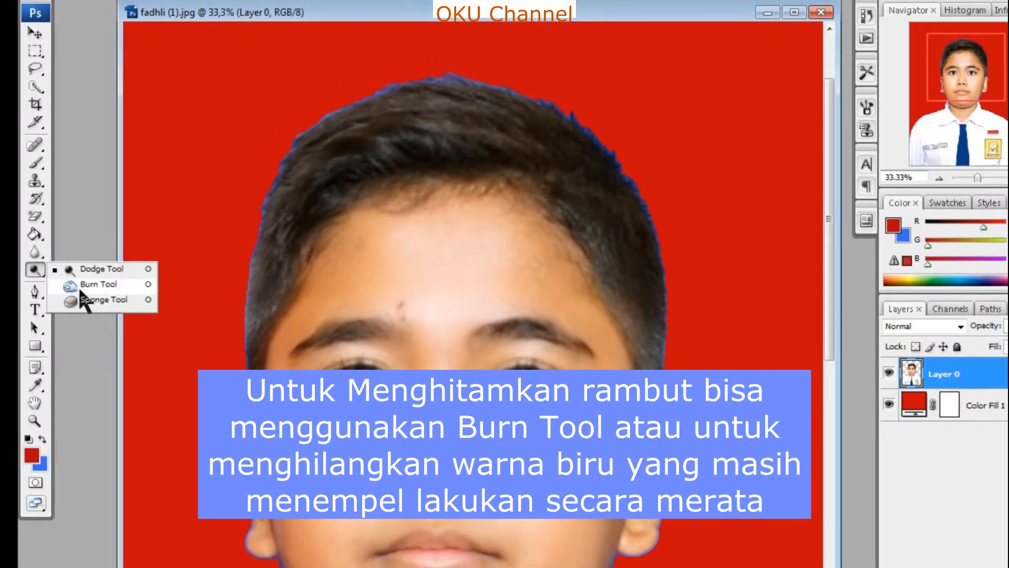
{"action": "left_click", "coordinate": [84, 284]}
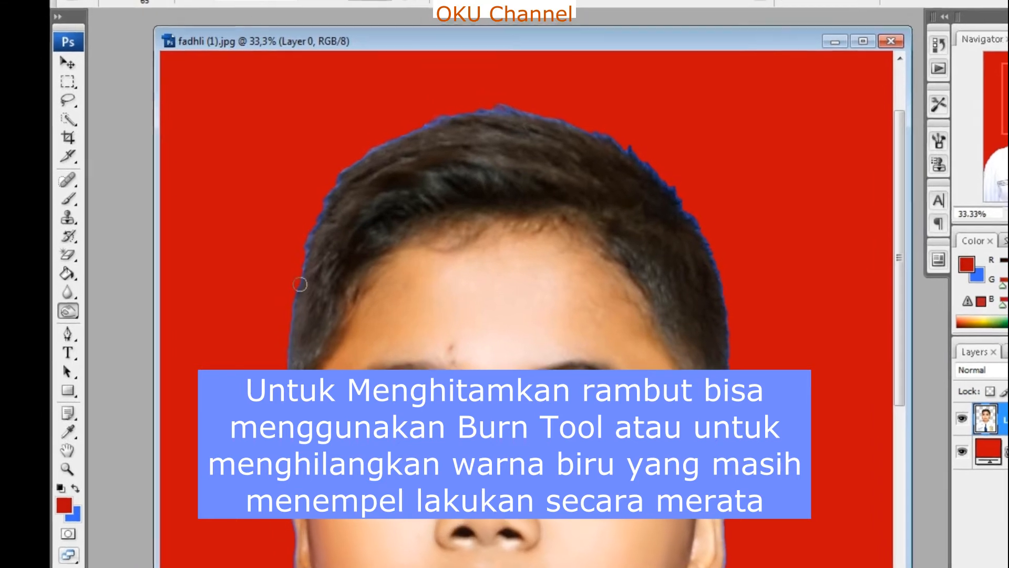
{"action": "left_click", "coordinate": [182, 10]}
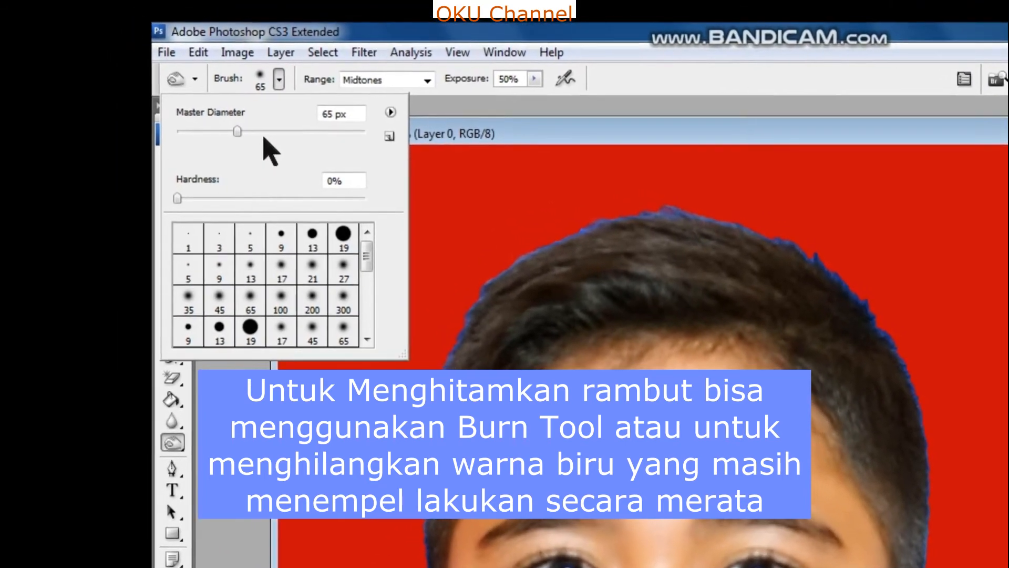
{"action": "left_click", "coordinate": [309, 149]}
{"action": "key", "text": "Return"}
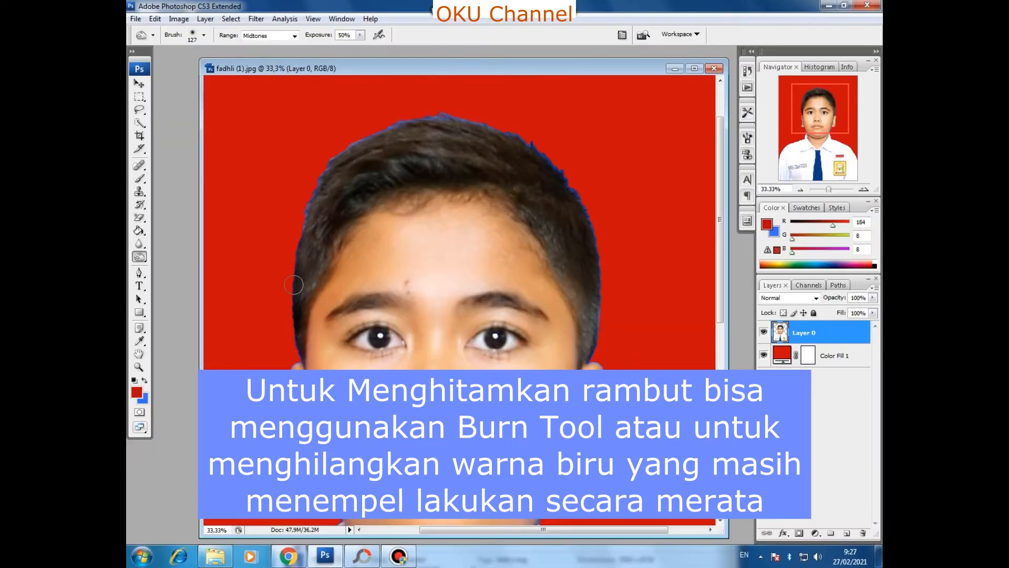
Step: Burn the remaining blue fringe along the outer edge of the boy's hair from ear to ear
{"action": "left_click_drag", "start_coordinate": [454, 516], "coordinate": [513, 333]}
{"action": "left_click_drag", "start_coordinate": [463, 462], "coordinate": [496, 329]}
{"action": "mouse_move", "coordinate": [319, 174]}
{"action": "left_mouse_down"}
{"action": "mouse_move", "coordinate": [359, 137]}
{"action": "mouse_move", "coordinate": [419, 118]}
{"action": "mouse_move", "coordinate": [393, 121]}
{"action": "left_mouse_up"}
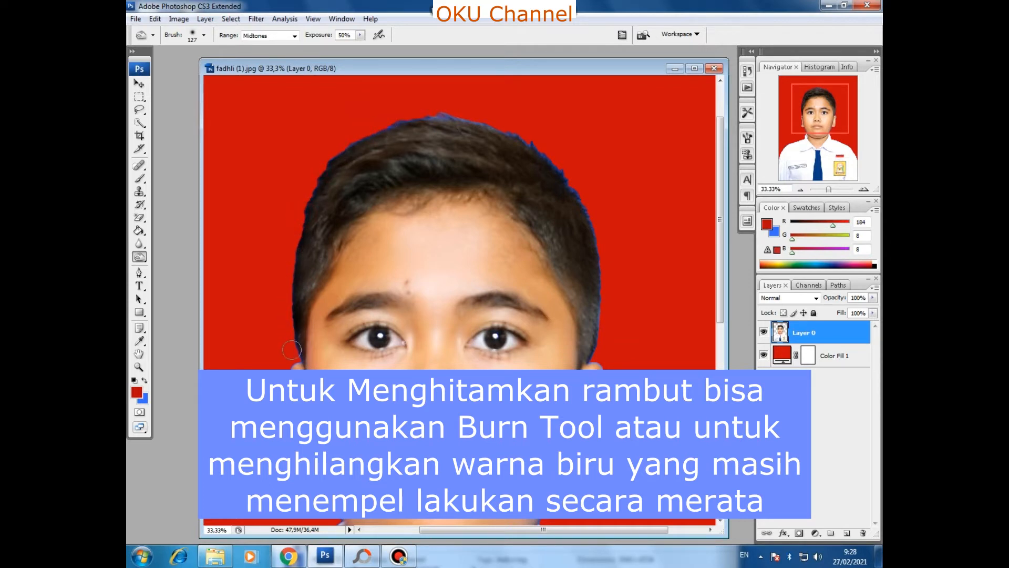
{"action": "mouse_move", "coordinate": [288, 328]}
{"action": "left_mouse_down"}
{"action": "mouse_move", "coordinate": [333, 181]}
{"action": "mouse_move", "coordinate": [324, 193]}
{"action": "mouse_move", "coordinate": [348, 149]}
{"action": "mouse_move", "coordinate": [438, 122]}
{"action": "mouse_move", "coordinate": [389, 123]}
{"action": "left_mouse_up"}
{"action": "mouse_move", "coordinate": [483, 120]}
{"action": "left_mouse_down"}
{"action": "mouse_move", "coordinate": [440, 112]}
{"action": "mouse_move", "coordinate": [512, 127]}
{"action": "mouse_move", "coordinate": [539, 146]}
{"action": "mouse_move", "coordinate": [477, 112]}
{"action": "mouse_move", "coordinate": [455, 115]}
{"action": "left_mouse_up"}
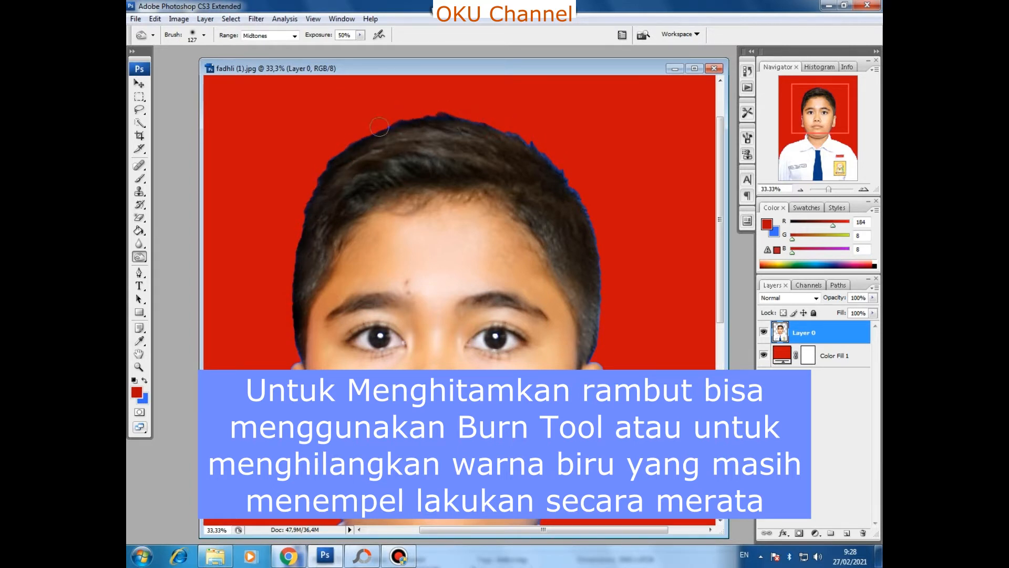
{"action": "left_click_drag", "start_coordinate": [379, 127], "coordinate": [362, 138]}
{"action": "mouse_move", "coordinate": [492, 130]}
{"action": "left_mouse_down"}
{"action": "mouse_move", "coordinate": [448, 118]}
{"action": "mouse_move", "coordinate": [373, 131]}
{"action": "mouse_move", "coordinate": [315, 172]}
{"action": "left_mouse_up"}
{"action": "left_click_drag", "start_coordinate": [548, 163], "coordinate": [502, 130]}
{"action": "mouse_move", "coordinate": [575, 172]}
{"action": "left_mouse_down"}
{"action": "mouse_move", "coordinate": [573, 201]}
{"action": "mouse_move", "coordinate": [567, 180]}
{"action": "mouse_move", "coordinate": [597, 255]}
{"action": "left_mouse_up"}
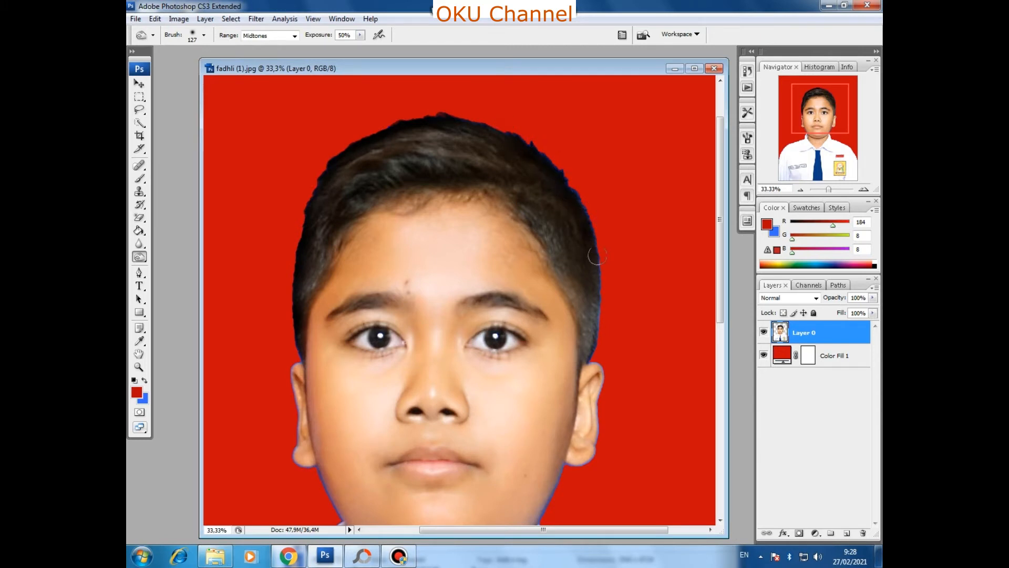
{"action": "mouse_move", "coordinate": [605, 315]}
{"action": "left_mouse_down"}
{"action": "mouse_move", "coordinate": [606, 254]}
{"action": "mouse_move", "coordinate": [610, 289]}
{"action": "left_mouse_up"}
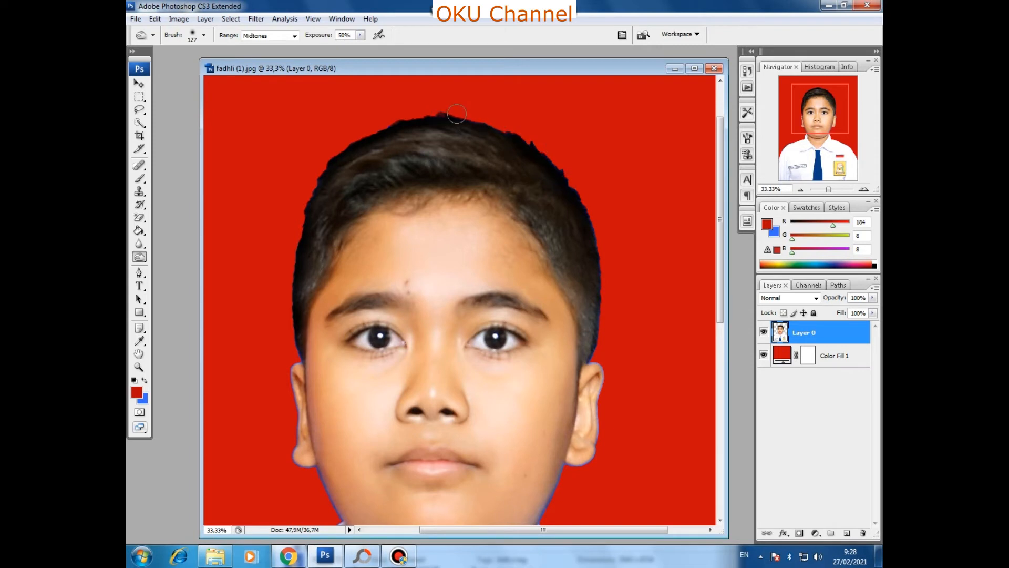
{"action": "left_click_drag", "start_coordinate": [354, 155], "coordinate": [358, 143]}
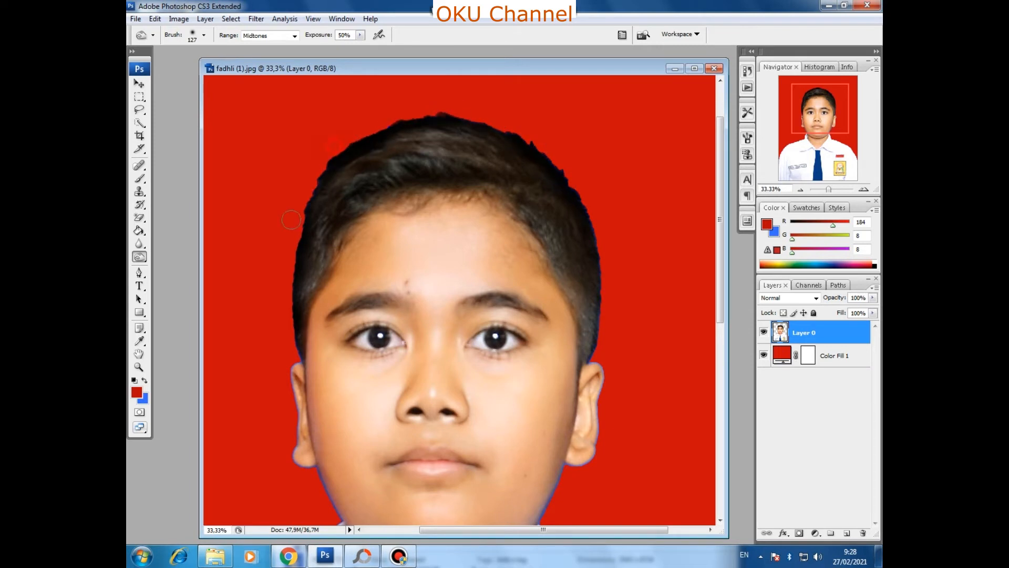
{"action": "mouse_move", "coordinate": [302, 209]}
{"action": "left_mouse_down"}
{"action": "mouse_move", "coordinate": [310, 244]}
{"action": "mouse_move", "coordinate": [302, 290]}
{"action": "mouse_move", "coordinate": [338, 153]}
{"action": "left_mouse_up"}
{"action": "left_click_drag", "start_coordinate": [324, 191], "coordinate": [328, 181]}
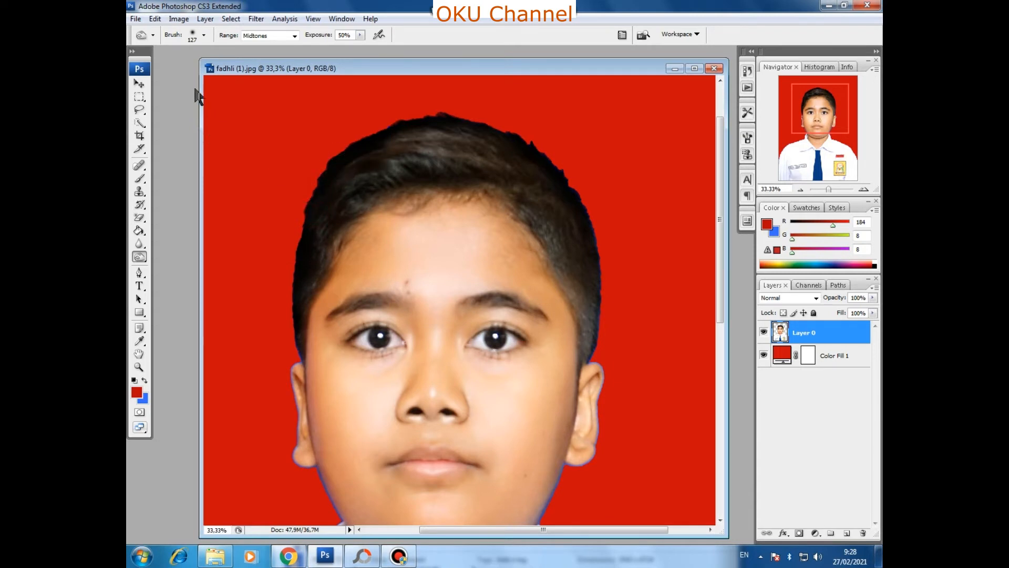
Step: Enlarge the Burn Tool brush to 200 px and darken the boy's hair across the crown and down both sides to the ears
{"action": "left_click", "coordinate": [204, 35]}
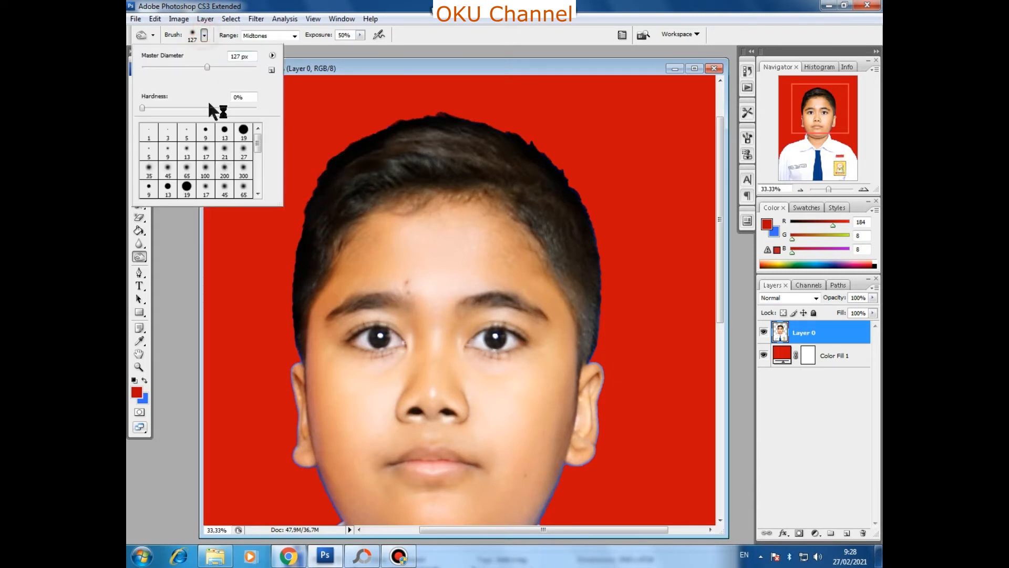
{"action": "left_click", "coordinate": [224, 171]}
{"action": "left_click", "coordinate": [389, 140]}
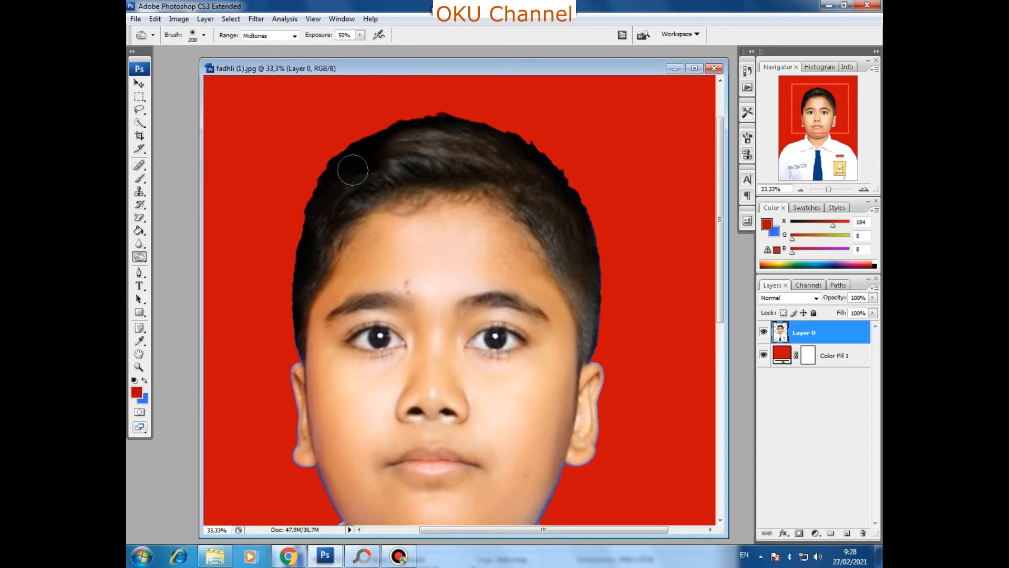
{"action": "mouse_move", "coordinate": [353, 169]}
{"action": "left_mouse_down"}
{"action": "mouse_move", "coordinate": [385, 139]}
{"action": "mouse_move", "coordinate": [442, 128]}
{"action": "mouse_move", "coordinate": [440, 118]}
{"action": "mouse_move", "coordinate": [473, 120]}
{"action": "mouse_move", "coordinate": [381, 127]}
{"action": "mouse_move", "coordinate": [373, 148]}
{"action": "mouse_move", "coordinate": [479, 152]}
{"action": "mouse_move", "coordinate": [389, 144]}
{"action": "mouse_move", "coordinate": [375, 169]}
{"action": "mouse_move", "coordinate": [501, 175]}
{"action": "mouse_move", "coordinate": [537, 194]}
{"action": "mouse_move", "coordinate": [572, 225]}
{"action": "mouse_move", "coordinate": [534, 216]}
{"action": "mouse_move", "coordinate": [576, 251]}
{"action": "mouse_move", "coordinate": [596, 328]}
{"action": "mouse_move", "coordinate": [538, 221]}
{"action": "mouse_move", "coordinate": [565, 238]}
{"action": "mouse_move", "coordinate": [563, 215]}
{"action": "mouse_move", "coordinate": [596, 225]}
{"action": "left_mouse_up"}
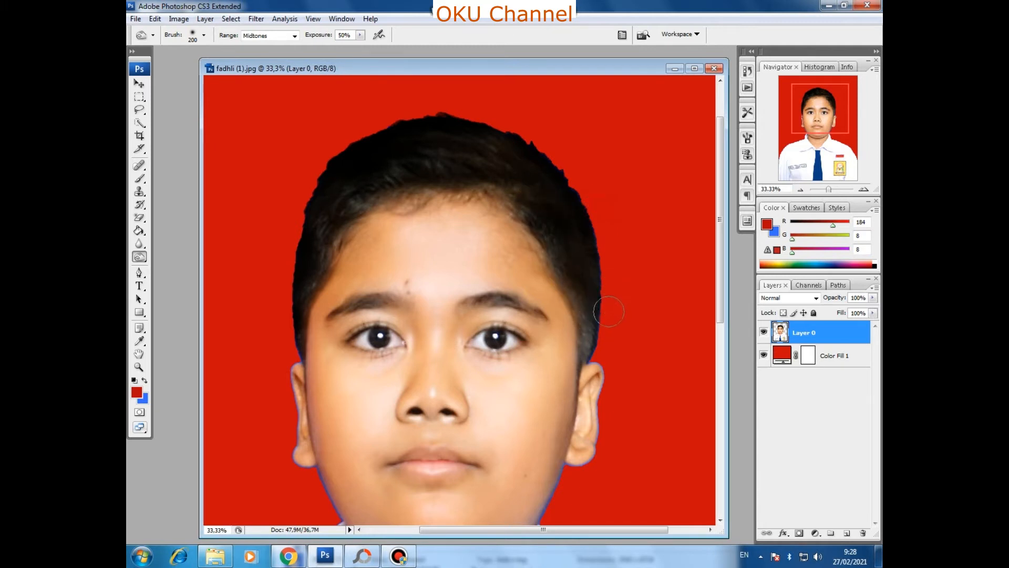
{"action": "left_click_drag", "start_coordinate": [610, 313], "coordinate": [593, 336]}
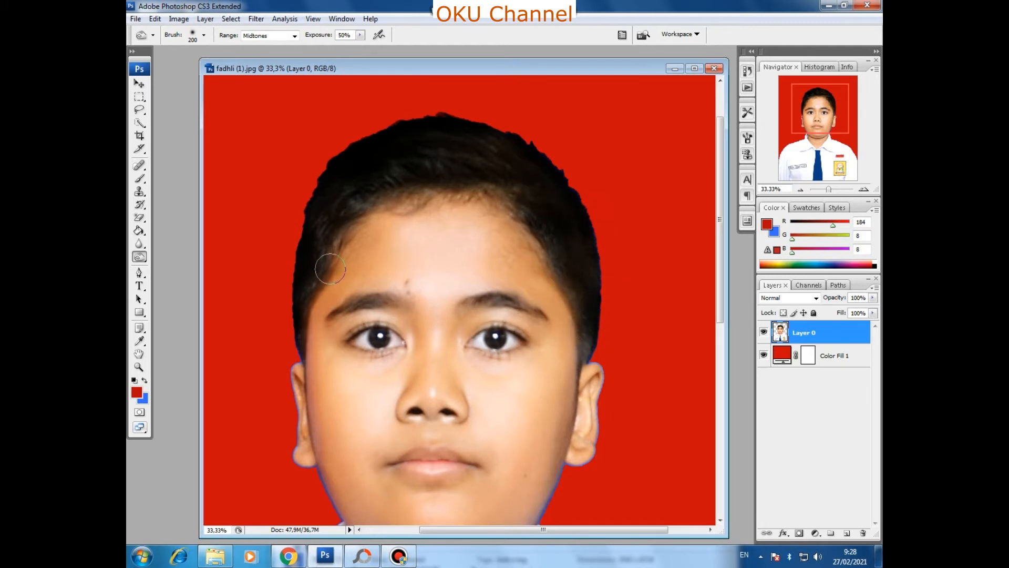
{"action": "mouse_move", "coordinate": [330, 269]}
{"action": "left_mouse_down"}
{"action": "mouse_move", "coordinate": [307, 277]}
{"action": "mouse_move", "coordinate": [287, 344]}
{"action": "left_mouse_up"}
{"action": "mouse_move", "coordinate": [300, 247]}
{"action": "left_mouse_down"}
{"action": "mouse_move", "coordinate": [366, 190]}
{"action": "mouse_move", "coordinate": [368, 162]}
{"action": "mouse_move", "coordinate": [323, 174]}
{"action": "mouse_move", "coordinate": [339, 158]}
{"action": "mouse_move", "coordinate": [423, 152]}
{"action": "mouse_move", "coordinate": [409, 163]}
{"action": "mouse_move", "coordinate": [500, 150]}
{"action": "mouse_move", "coordinate": [561, 178]}
{"action": "mouse_move", "coordinate": [498, 148]}
{"action": "mouse_move", "coordinate": [531, 189]}
{"action": "mouse_move", "coordinate": [535, 163]}
{"action": "mouse_move", "coordinate": [555, 150]}
{"action": "mouse_move", "coordinate": [455, 110]}
{"action": "mouse_move", "coordinate": [413, 132]}
{"action": "mouse_move", "coordinate": [317, 105]}
{"action": "mouse_move", "coordinate": [383, 162]}
{"action": "left_mouse_up"}
Step: Examine the face, ears and collar for leftover blue fringe, and view the portrait at 16.7%
{"action": "scroll", "coordinate": [383, 162], "scroll_direction": "down", "scroll_amount": 2}
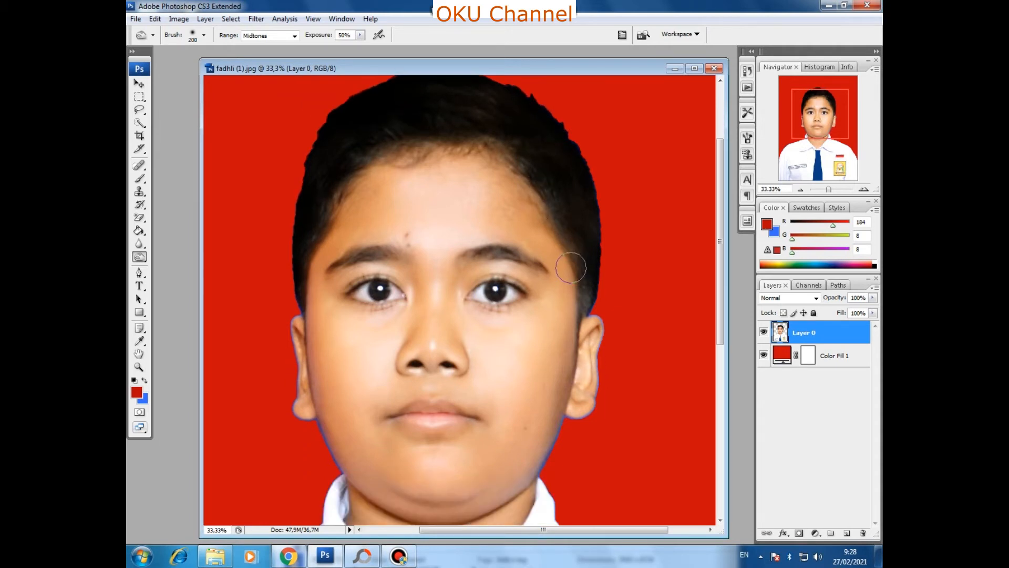
{"action": "scroll", "coordinate": [597, 273], "scroll_direction": "down", "scroll_amount": 4}
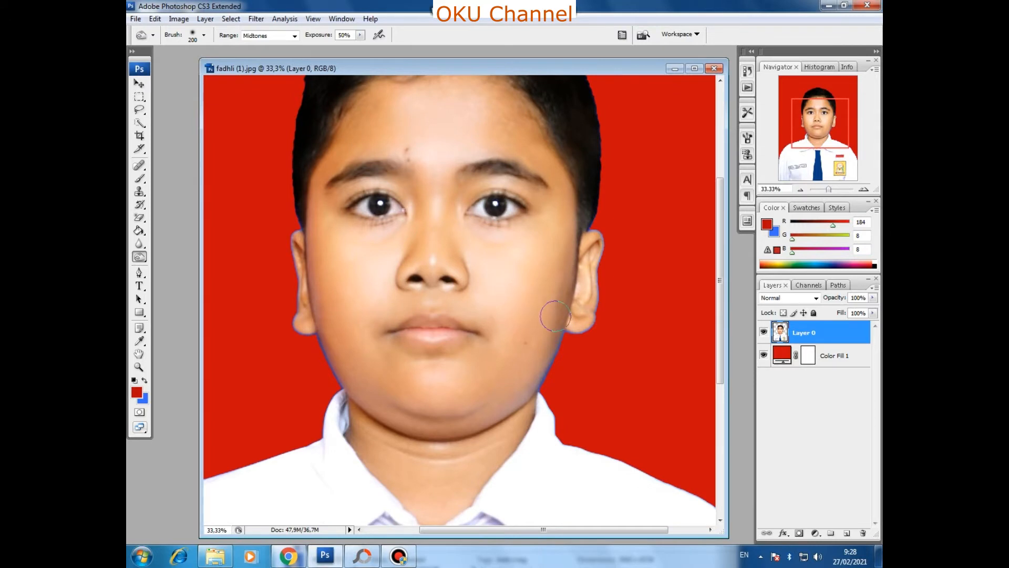
{"action": "scroll", "coordinate": [540, 298], "scroll_direction": "up", "scroll_amount": 2}
{"action": "left_click", "coordinate": [139, 366]}
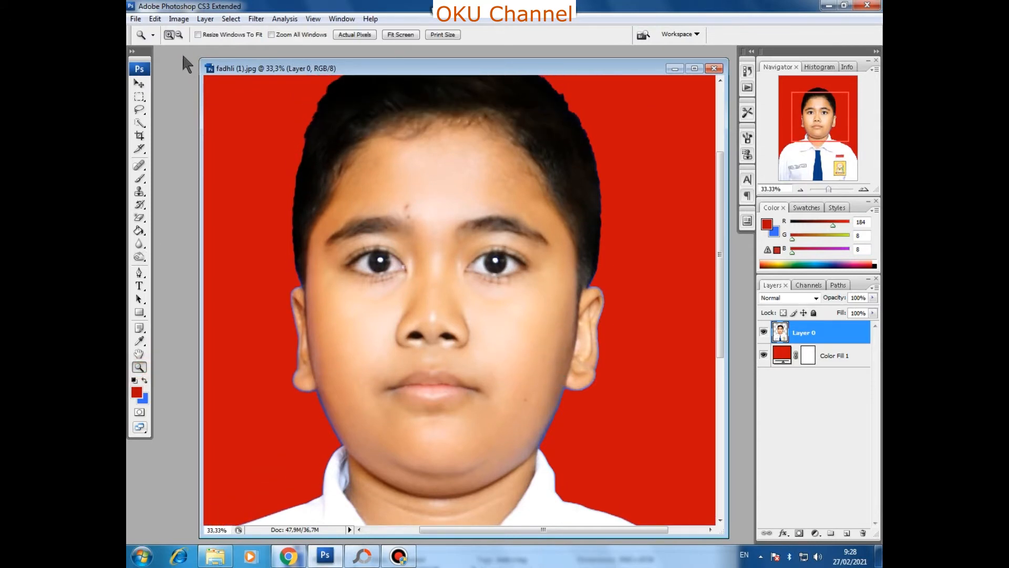
{"action": "left_click", "coordinate": [179, 34]}
{"action": "left_click", "coordinate": [414, 239]}
{"action": "left_click", "coordinate": [415, 239]}
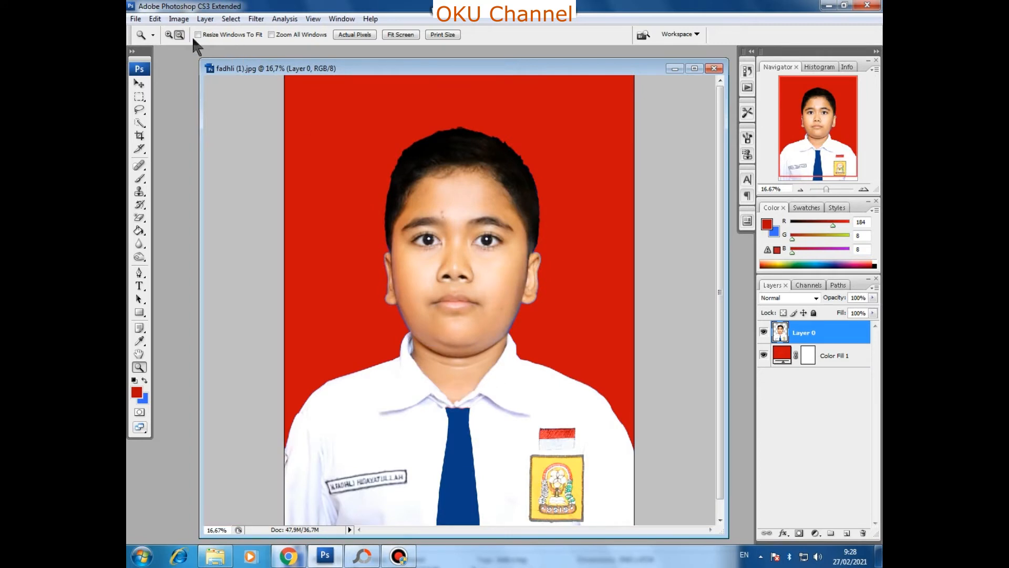
Step: Select the blue fringe along the ear and jaw on the image's left side with the Polygonal Lasso Tool, working at 66.7% magnification
{"action": "left_click", "coordinate": [169, 35]}
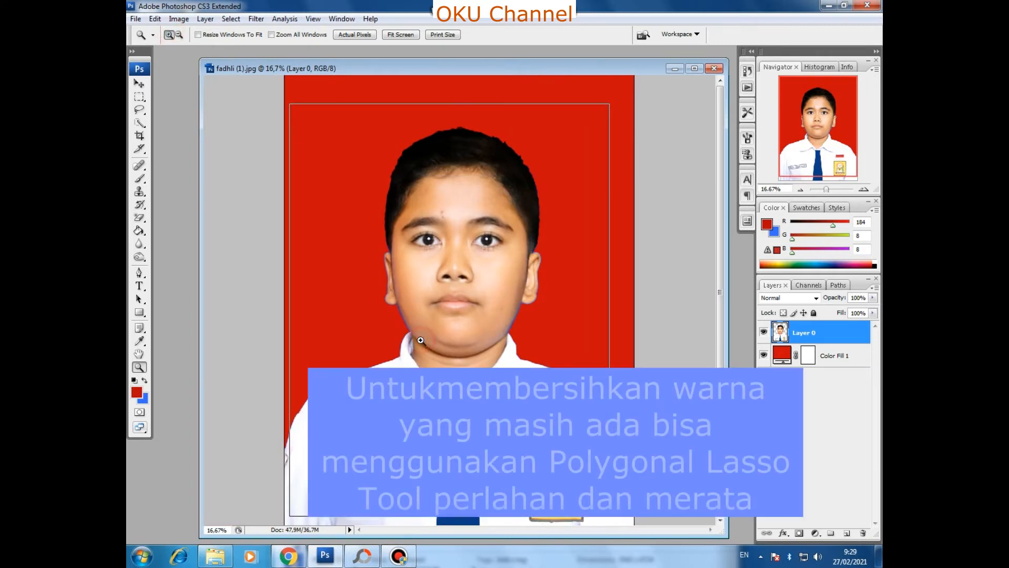
{"action": "left_click", "coordinate": [421, 341]}
{"action": "left_click", "coordinate": [423, 272]}
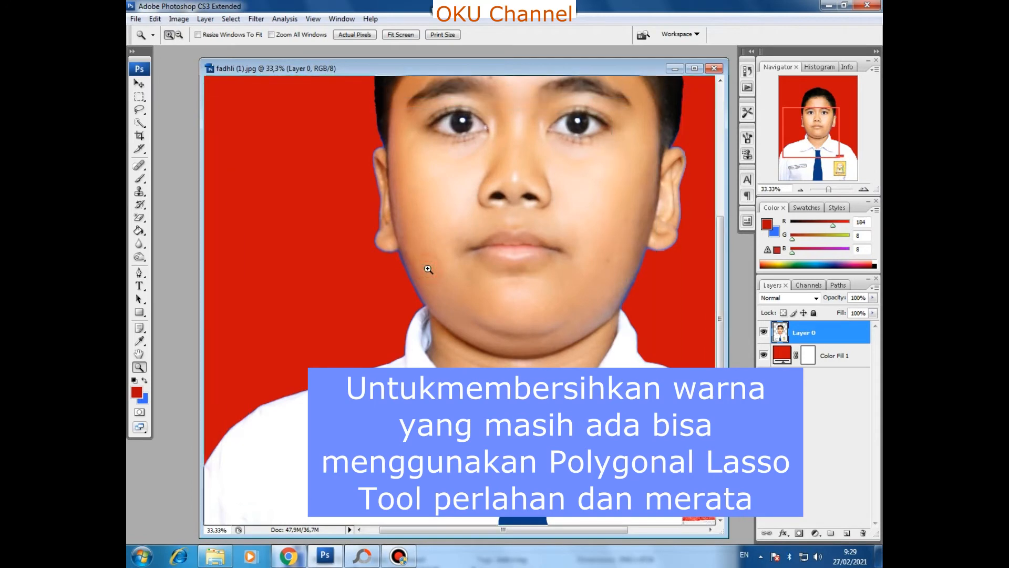
{"action": "left_click", "coordinate": [435, 257]}
{"action": "left_click", "coordinate": [428, 239]}
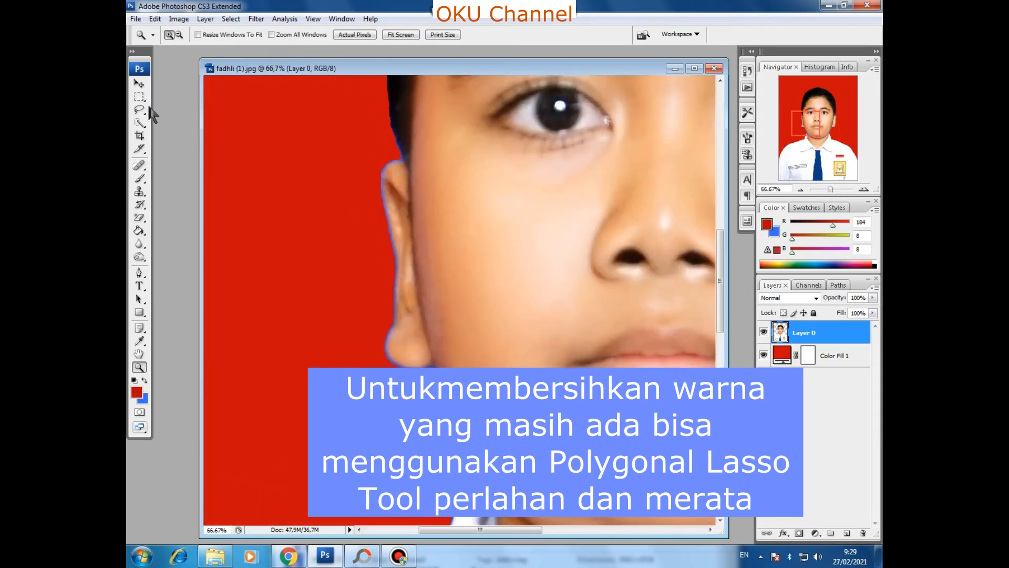
{"action": "right_click", "coordinate": [138, 108]}
{"action": "left_click", "coordinate": [156, 124]}
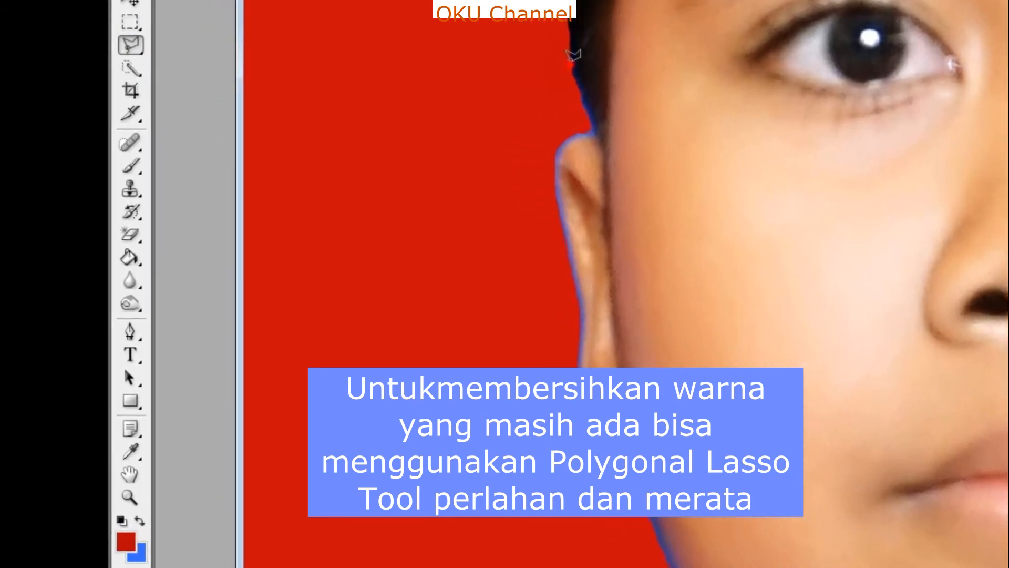
{"action": "left_click", "coordinate": [469, 66]}
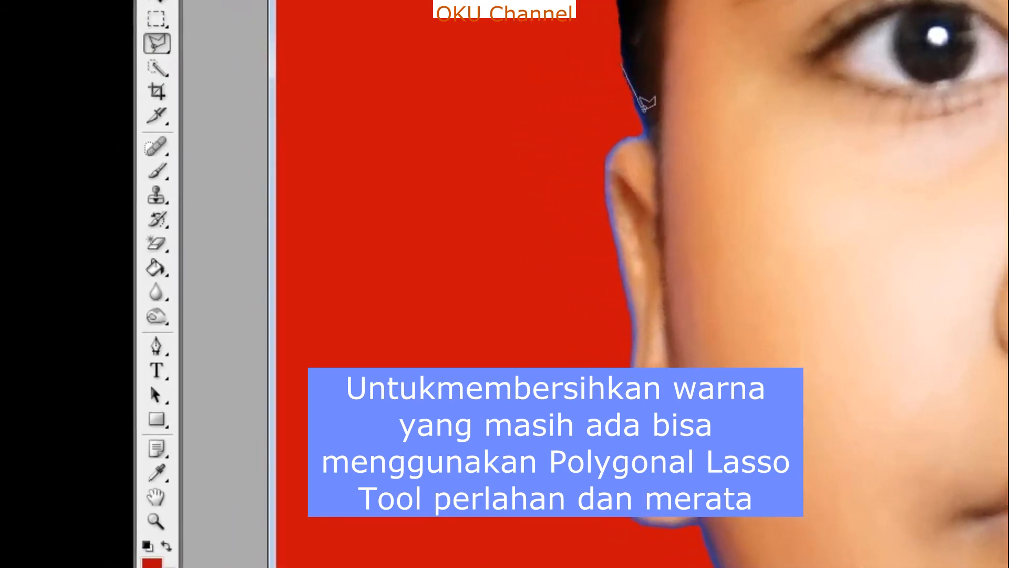
{"action": "left_click", "coordinate": [490, 116]}
{"action": "left_click", "coordinate": [703, 139]}
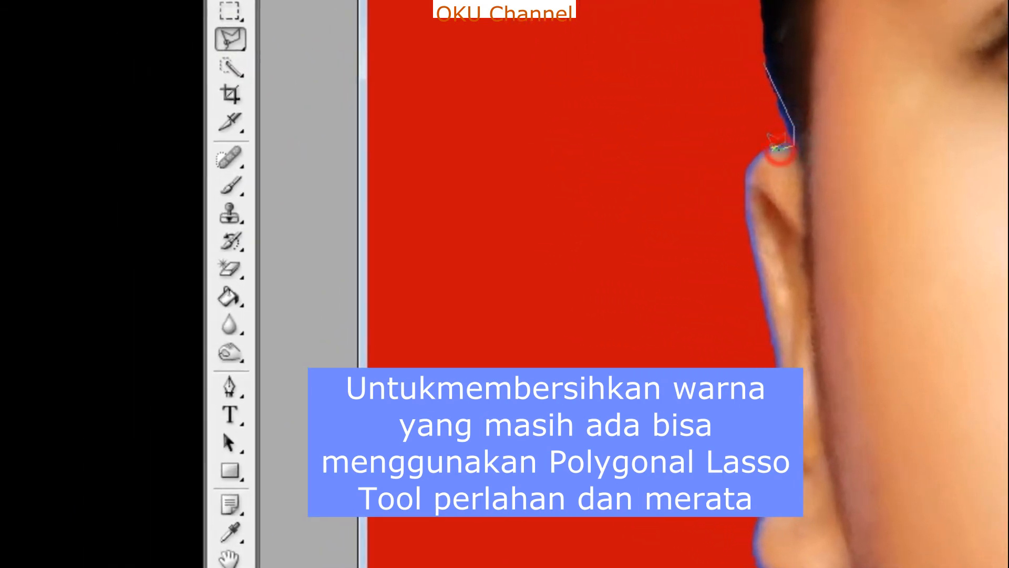
{"action": "left_click", "coordinate": [764, 151]}
{"action": "left_click", "coordinate": [749, 172]}
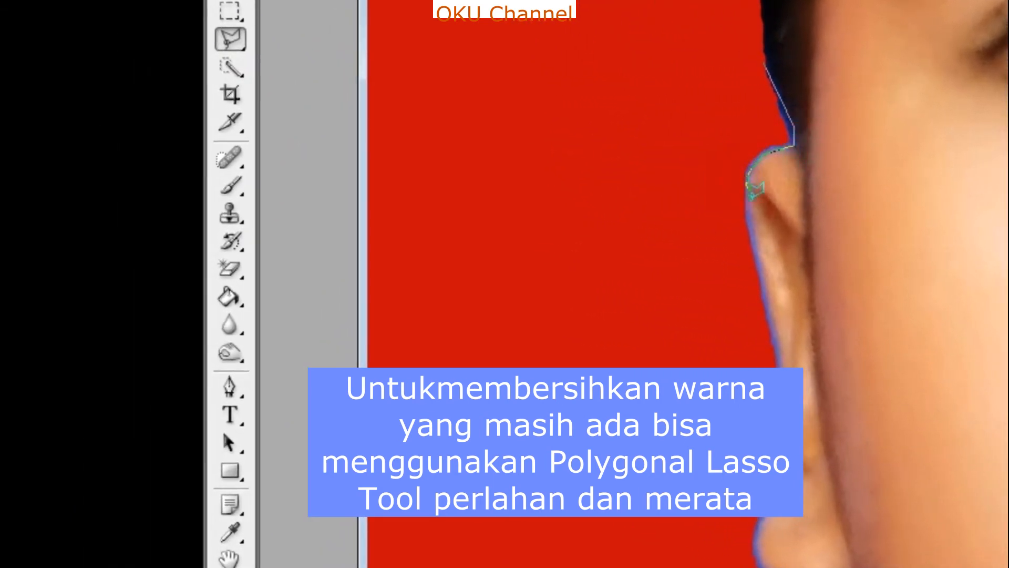
{"action": "left_click", "coordinate": [747, 199]}
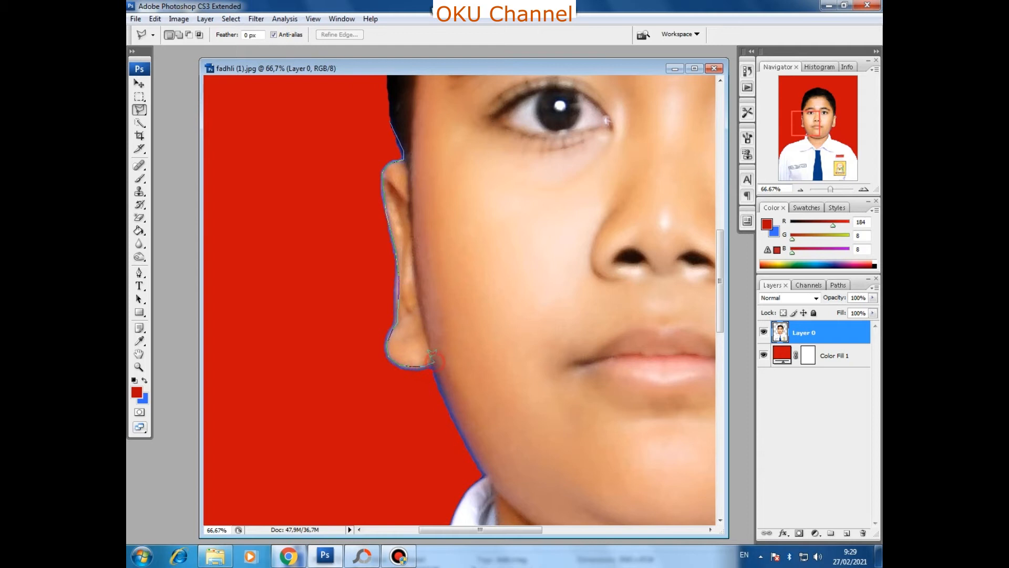
{"action": "left_click", "coordinate": [484, 473]}
{"action": "left_click", "coordinate": [361, 467]}
{"action": "left_click", "coordinate": [248, 398]}
{"action": "left_click", "coordinate": [227, 253]}
{"action": "left_click", "coordinate": [266, 149]}
{"action": "left_click", "coordinate": [389, 121]}
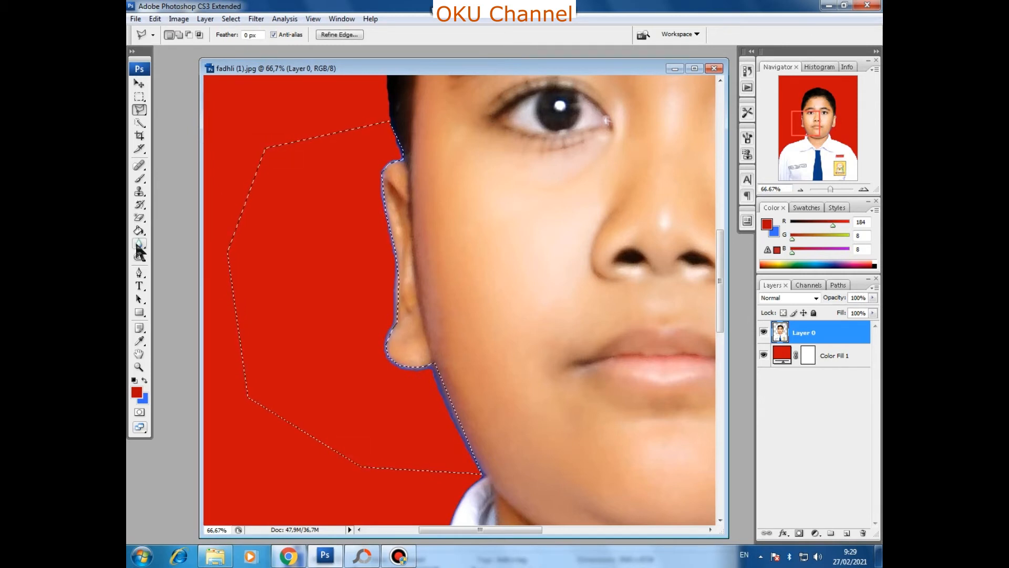
Step: Erase the selected blue fringe beside the left-hand ear and jaw on Layer 0 with the Magic Eraser Tool
{"action": "left_click", "coordinate": [140, 218]}
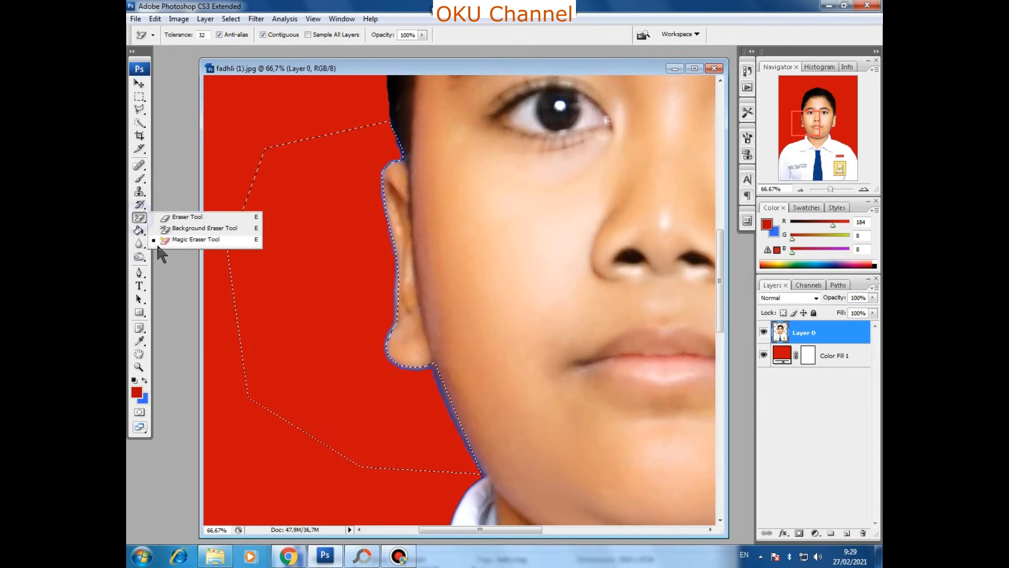
{"action": "left_click", "coordinate": [158, 243]}
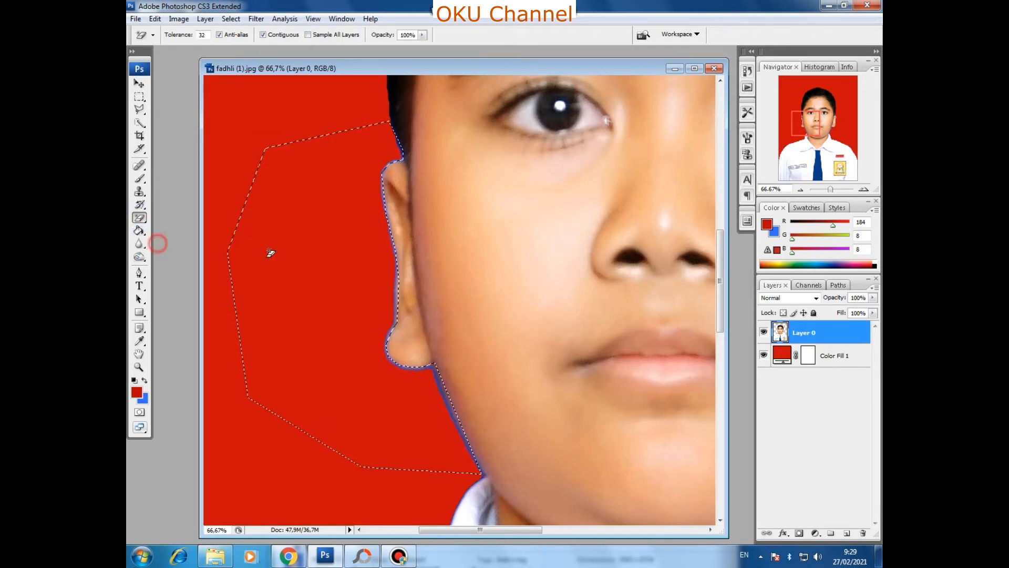
{"action": "left_click", "coordinate": [358, 252]}
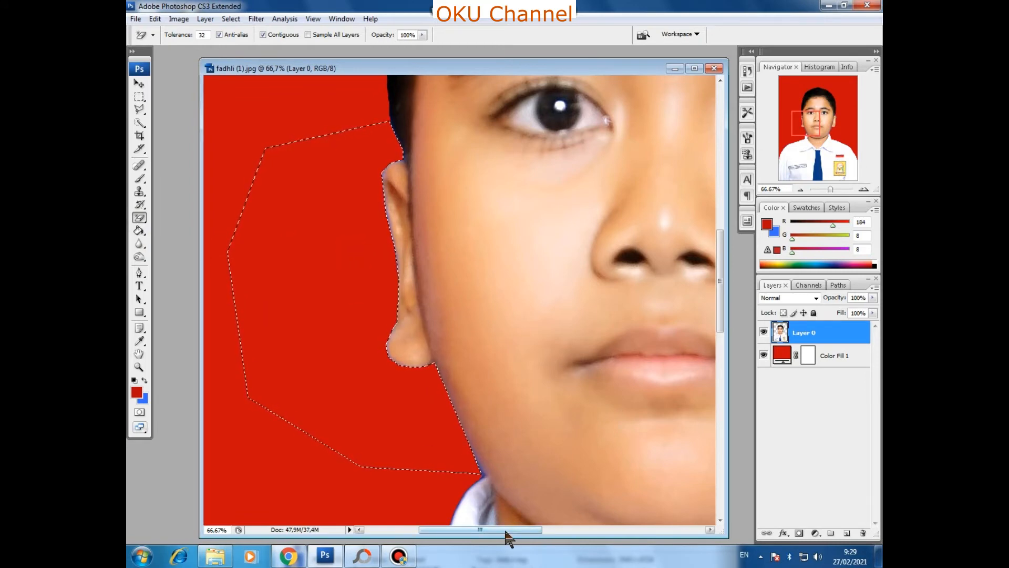
Step: Outline the blue fringe along the ear and jaw on the image's right side with the Polygonal Lasso Tool and erase it
{"action": "left_click_drag", "start_coordinate": [503, 530], "coordinate": [613, 541]}
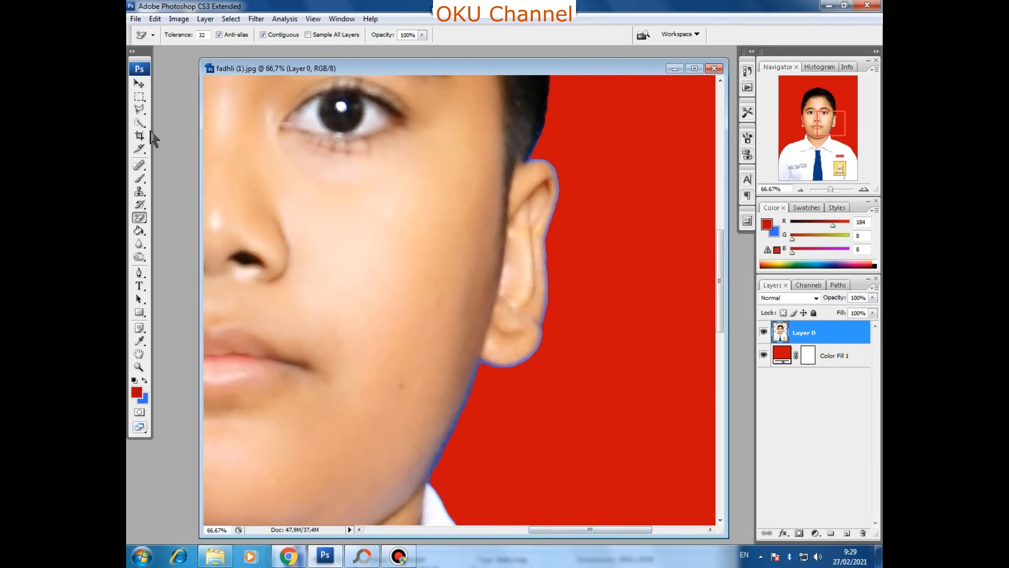
{"action": "left_click", "coordinate": [140, 110]}
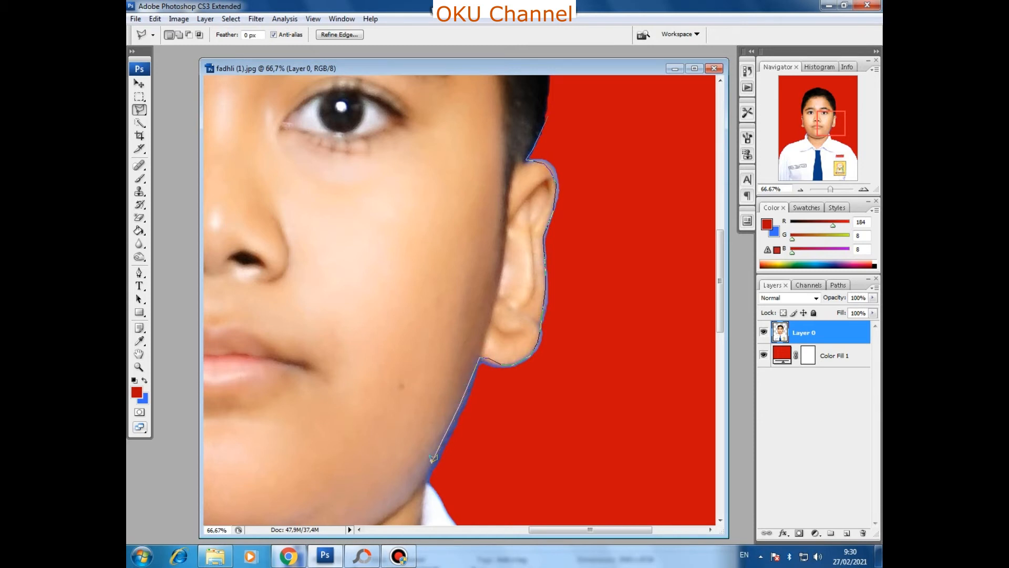
{"action": "left_click", "coordinate": [533, 513]}
{"action": "left_click", "coordinate": [633, 467]}
{"action": "left_click", "coordinate": [702, 301]}
{"action": "double_click", "coordinate": [640, 99]}
Step: Reduce the view of the portrait to 16.7% and clear the selection beside the right-hand ear
{"action": "left_click", "coordinate": [138, 366]}
{"action": "left_click", "coordinate": [178, 35]}
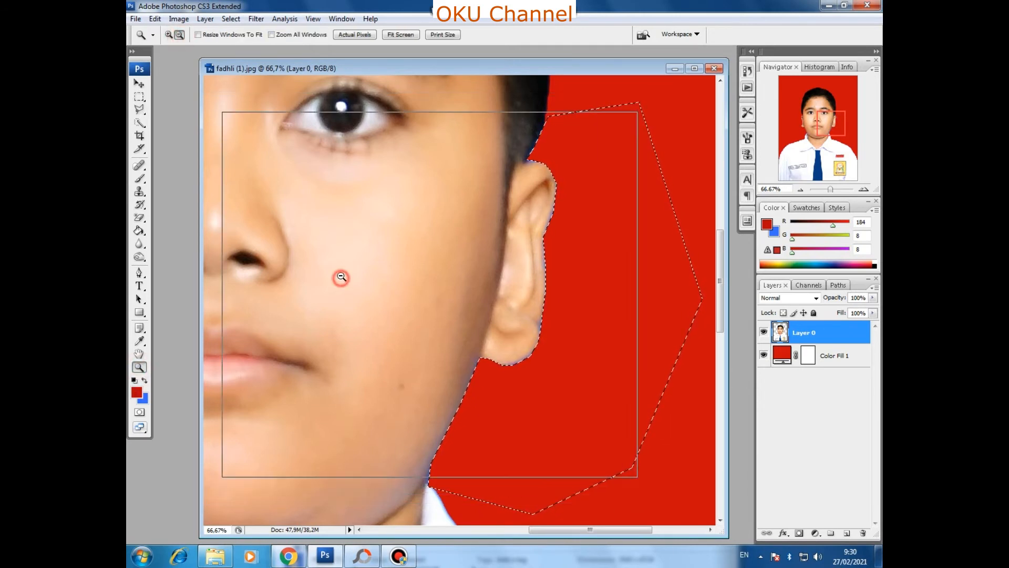
{"action": "left_click", "coordinate": [341, 272]}
{"action": "left_click", "coordinate": [341, 272]}
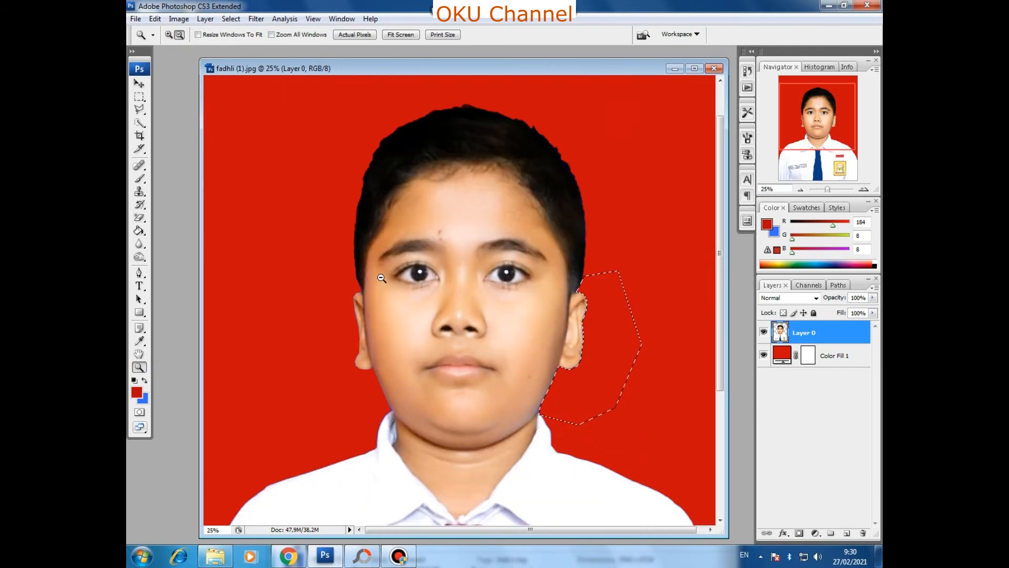
{"action": "left_click", "coordinate": [347, 270]}
{"action": "left_click", "coordinate": [139, 96]}
{"action": "left_click", "coordinate": [292, 121]}
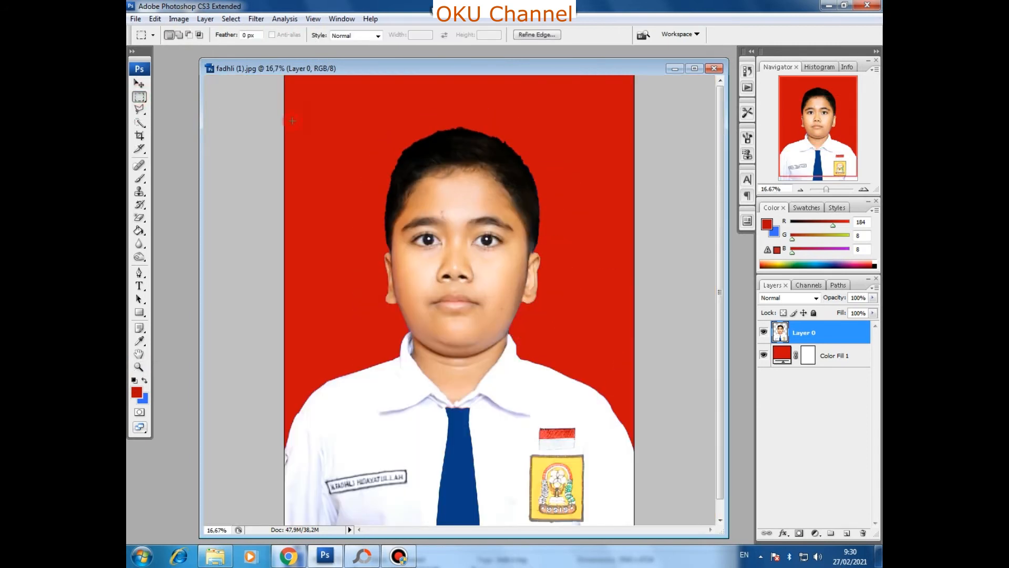
Step: Choose the Blur Tool and set its brush diameter to 246 px
{"action": "left_click", "coordinate": [139, 245]}
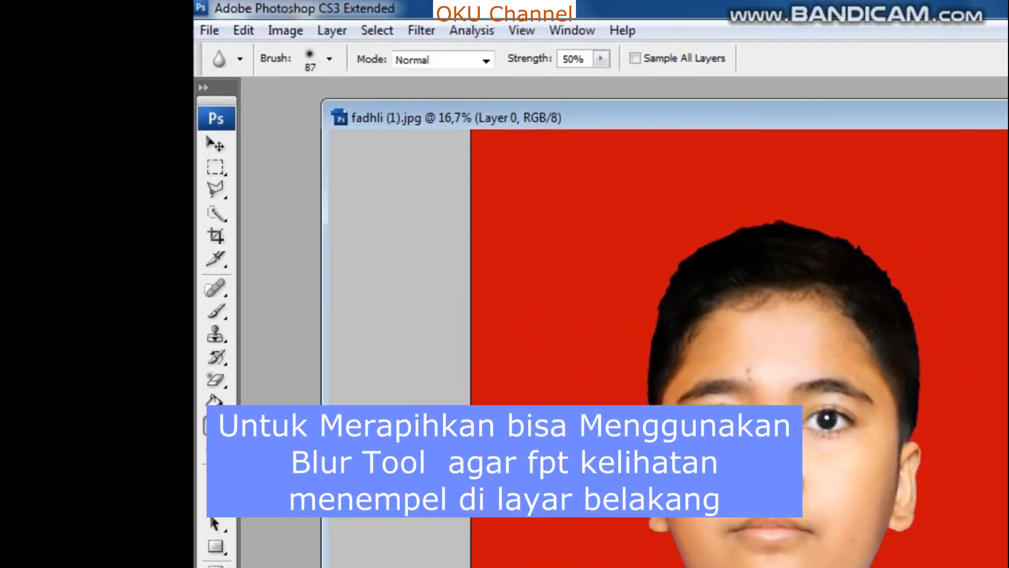
{"action": "left_click", "coordinate": [331, 62]}
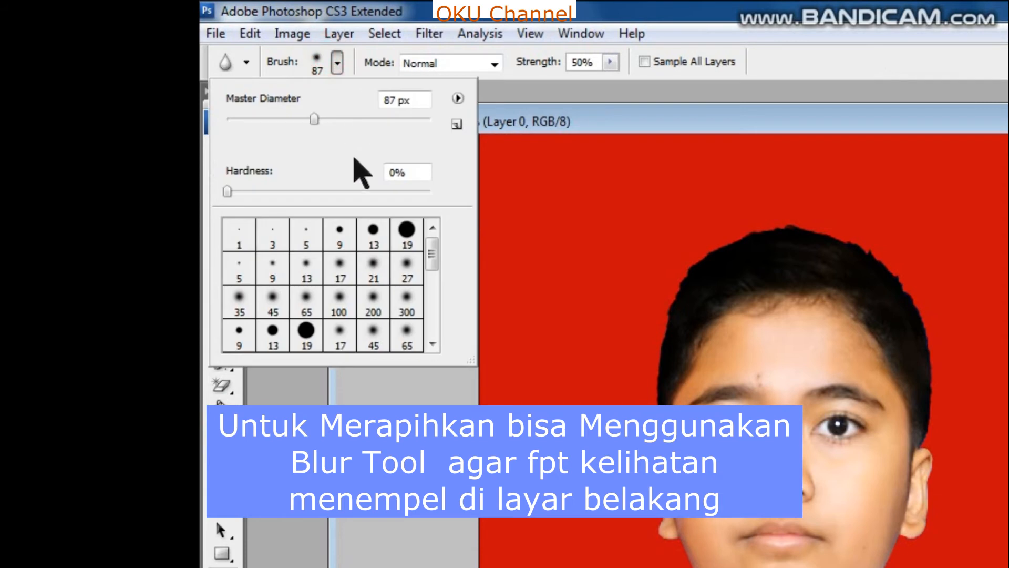
{"action": "left_click", "coordinate": [371, 120]}
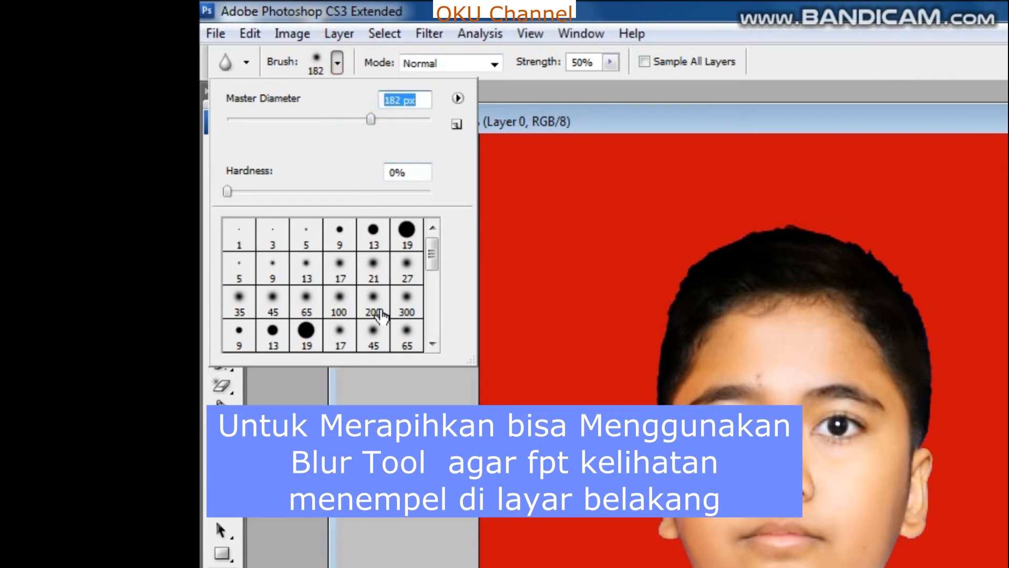
{"action": "left_click", "coordinate": [339, 300]}
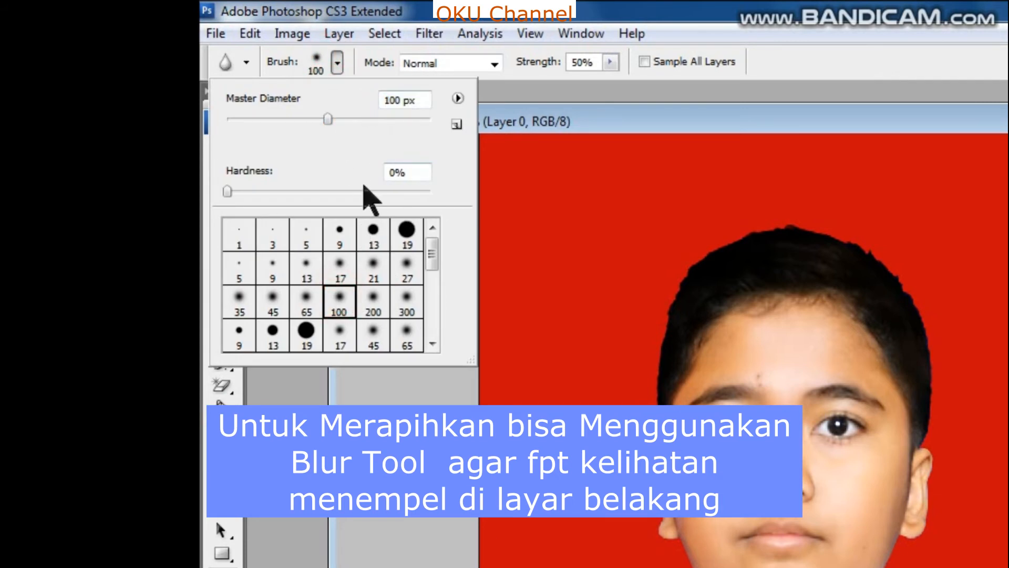
{"action": "left_click", "coordinate": [384, 119]}
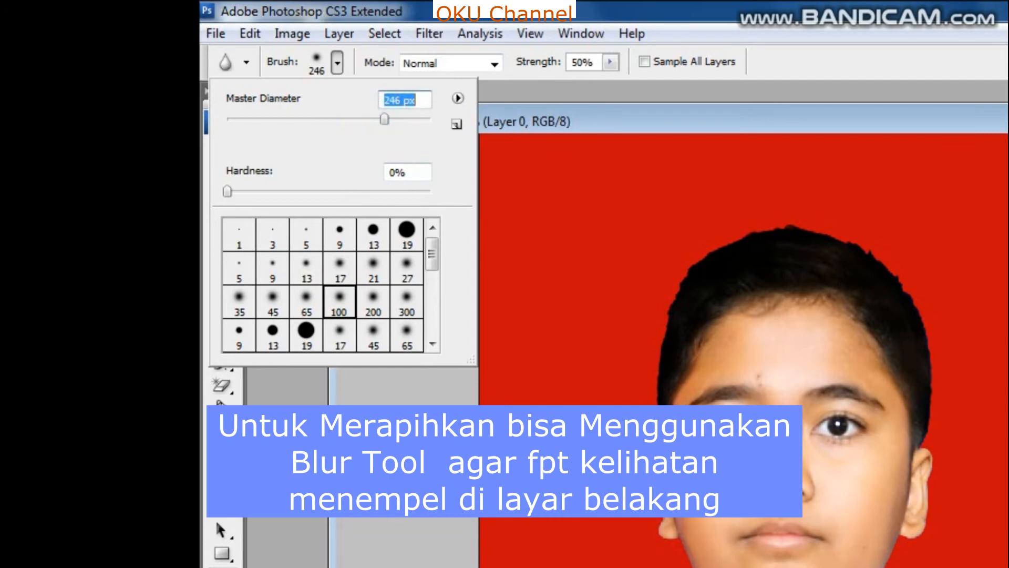
{"action": "key", "text": "Return"}
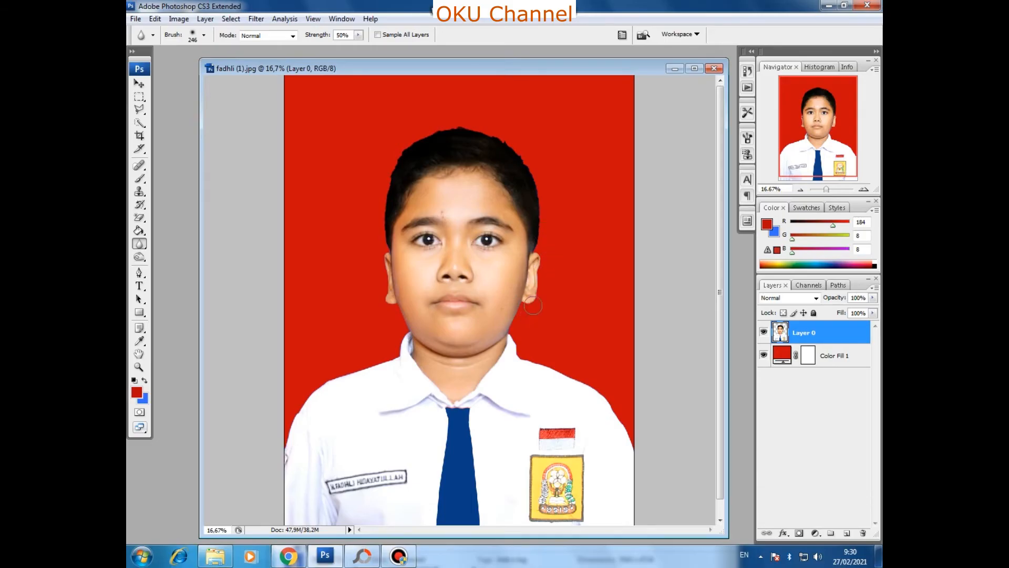
Step: Blur the edges of the boy's hair and shoulders where they meet the red background
{"action": "mouse_move", "coordinate": [532, 376]}
{"action": "left_mouse_down"}
{"action": "mouse_move", "coordinate": [602, 405]}
{"action": "mouse_move", "coordinate": [612, 393]}
{"action": "mouse_move", "coordinate": [623, 453]}
{"action": "mouse_move", "coordinate": [609, 423]}
{"action": "left_mouse_up"}
{"action": "mouse_move", "coordinate": [382, 230]}
{"action": "left_mouse_down"}
{"action": "mouse_move", "coordinate": [382, 194]}
{"action": "mouse_move", "coordinate": [348, 188]}
{"action": "mouse_move", "coordinate": [374, 176]}
{"action": "left_mouse_up"}
{"action": "mouse_move", "coordinate": [281, 408]}
{"action": "left_mouse_down"}
{"action": "mouse_move", "coordinate": [287, 443]}
{"action": "mouse_move", "coordinate": [288, 419]}
{"action": "left_mouse_up"}
Step: Save the edited portrait in My Pictures as a JPEG named red, with Maximum quality 12 and the Baseline ("Standard") format option
{"action": "left_click", "coordinate": [136, 18]}
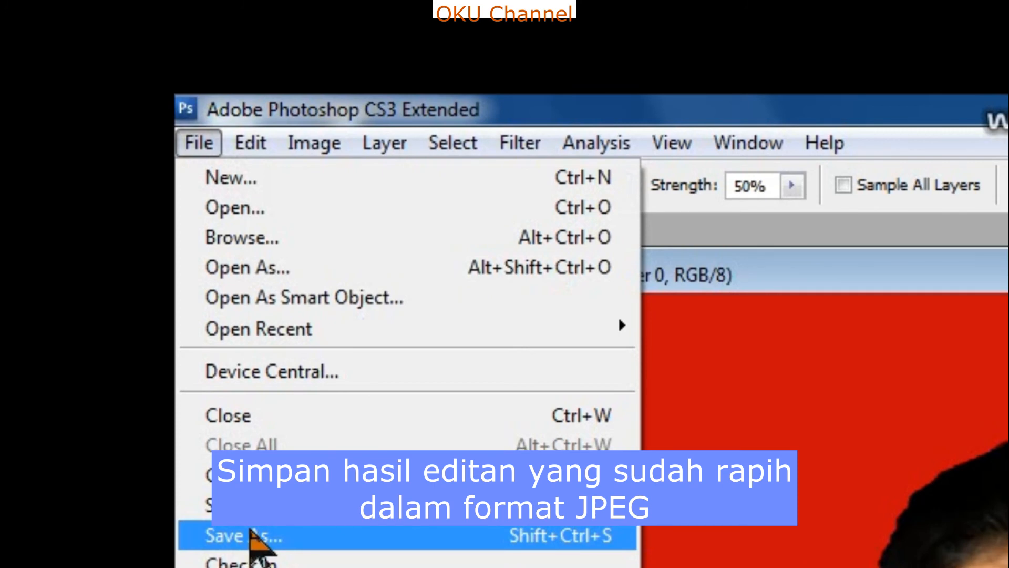
{"action": "left_click", "coordinate": [251, 535]}
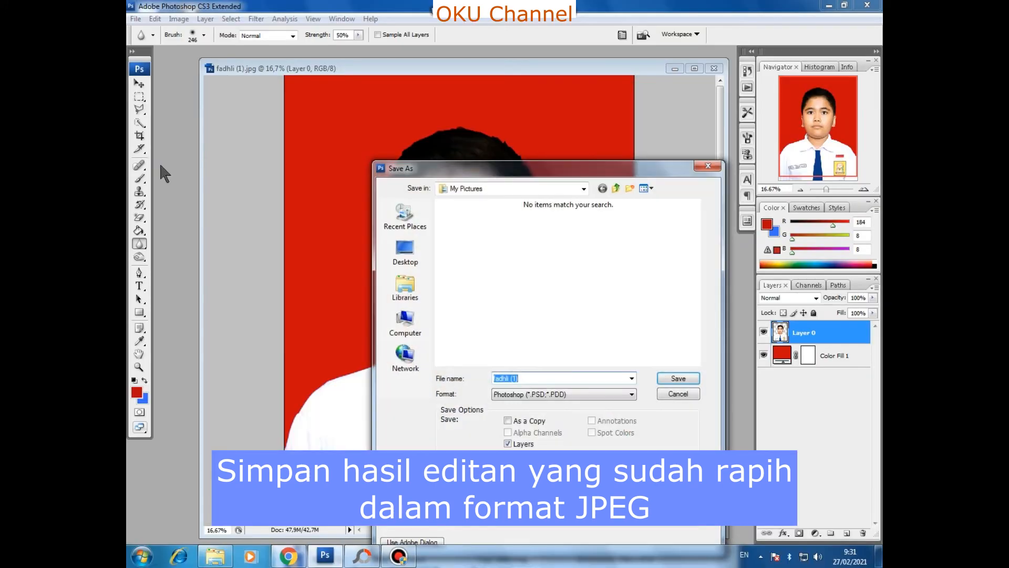
{"action": "left_click", "coordinate": [546, 395]}
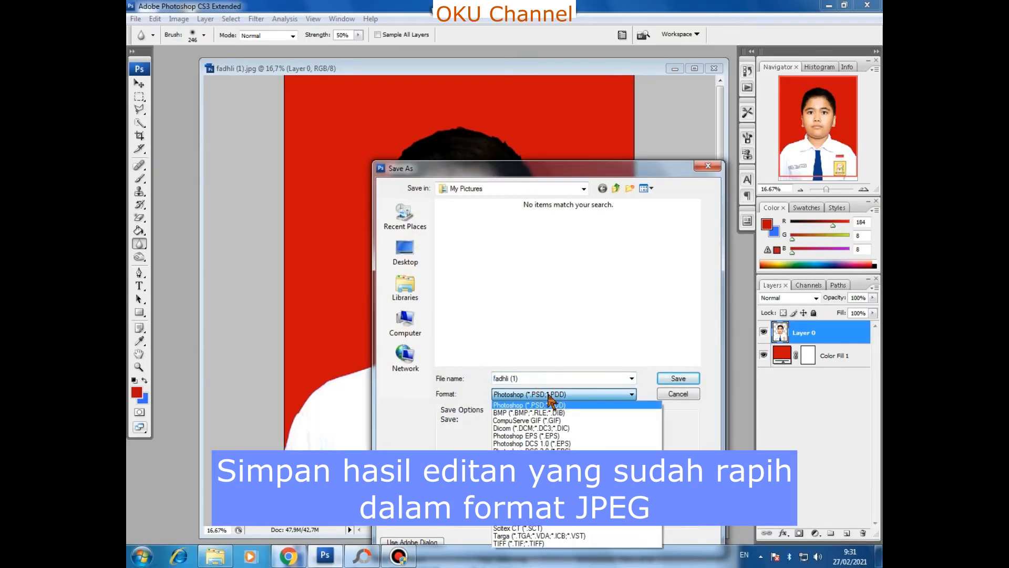
{"action": "left_click", "coordinate": [546, 458]}
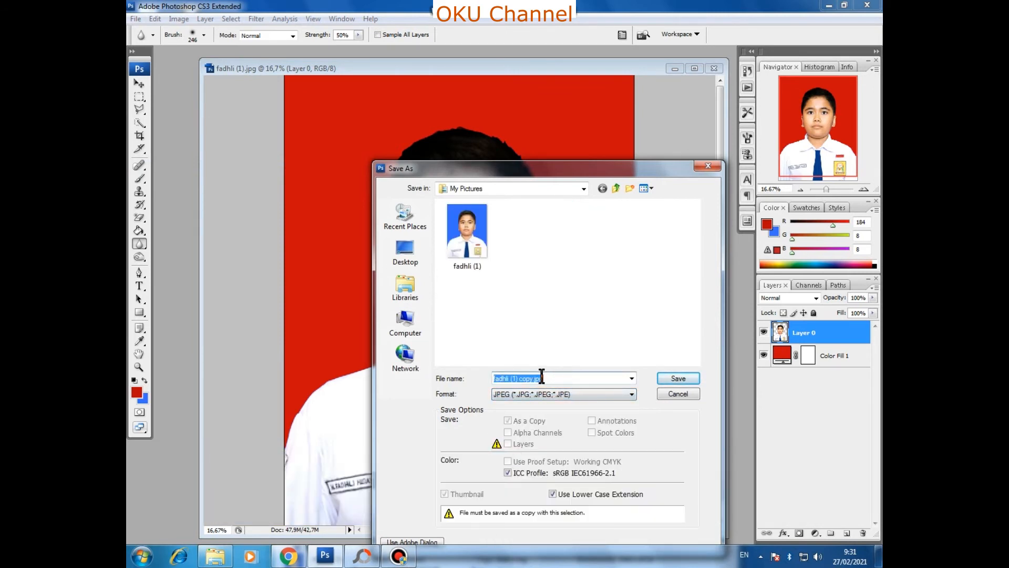
{"action": "type", "text": "red"}
{"action": "left_click", "coordinate": [667, 378]}
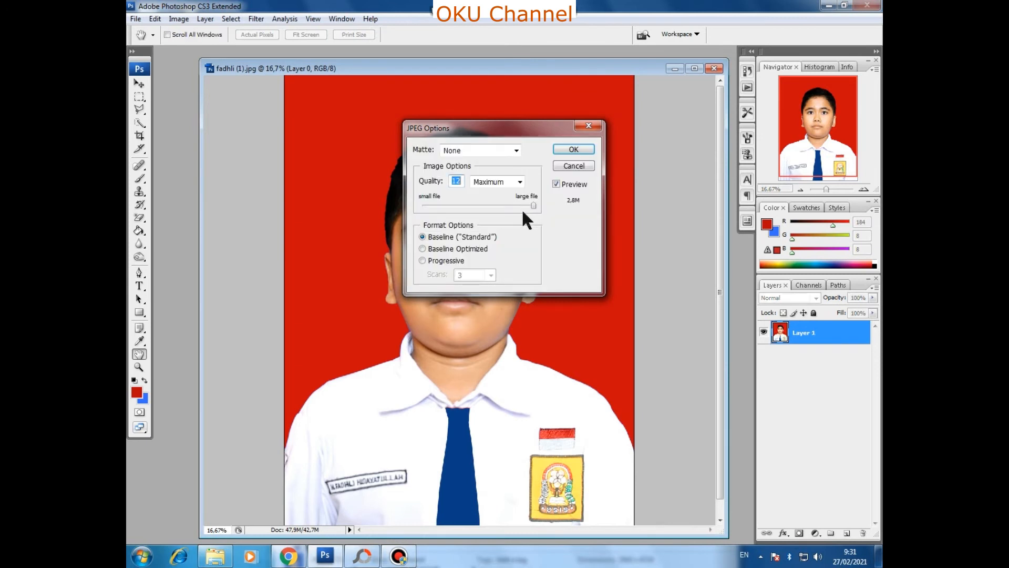
{"action": "left_click", "coordinate": [570, 149]}
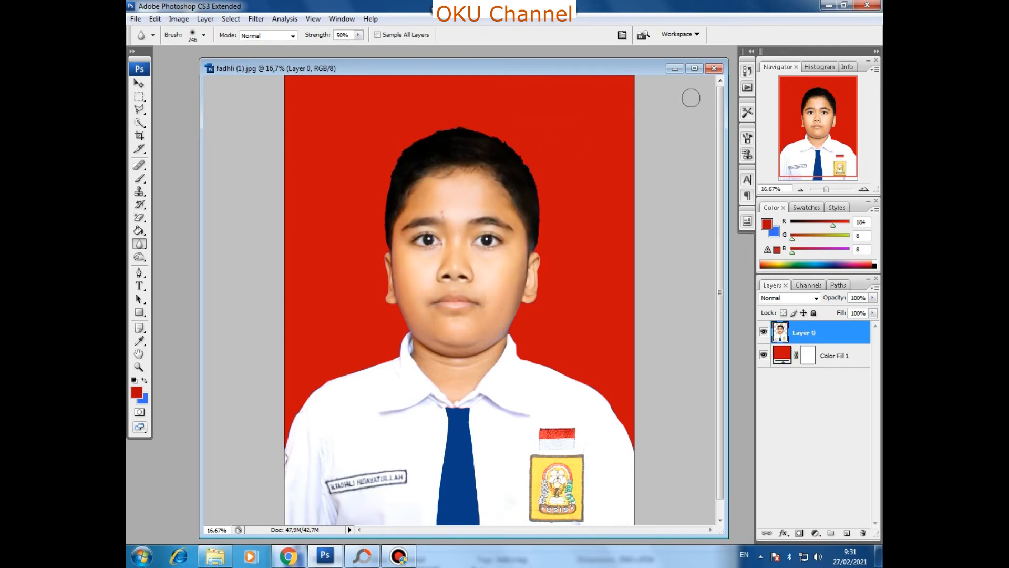
Step: Minimize the portrait document, switch to the Pictures library in Windows Explorer and compare the original blue photo with the red version in Windows Photo Viewer
{"action": "left_click", "coordinate": [674, 67]}
{"action": "left_click", "coordinate": [216, 556]}
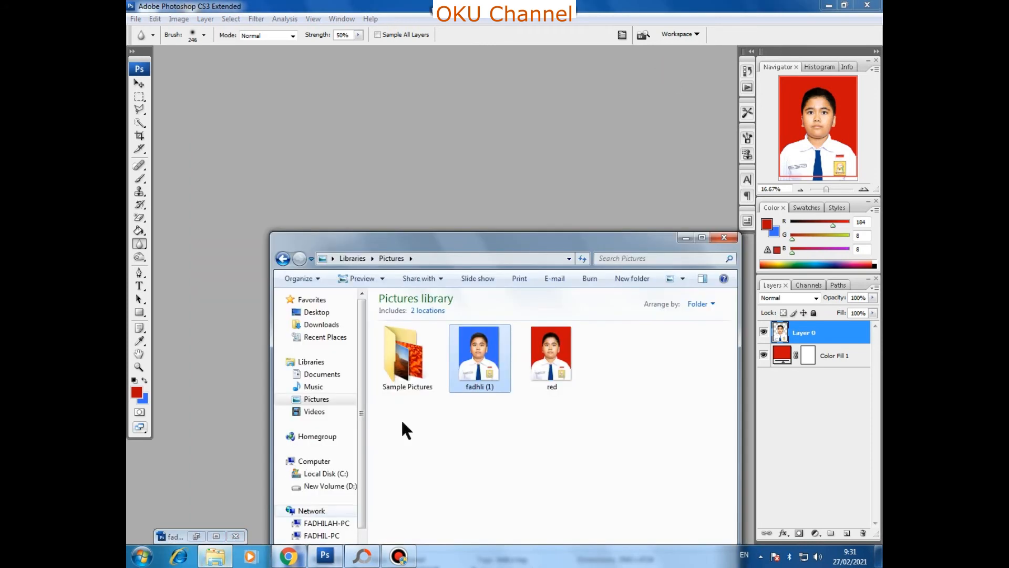
{"action": "right_click", "coordinate": [499, 365]}
{"action": "left_click", "coordinate": [531, 61]}
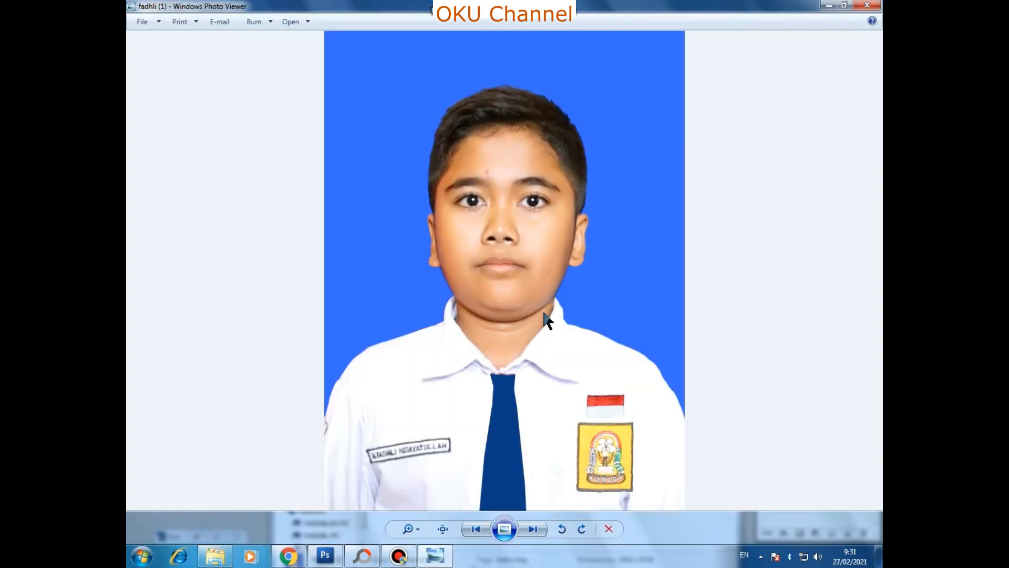
{"action": "left_click", "coordinate": [535, 529]}
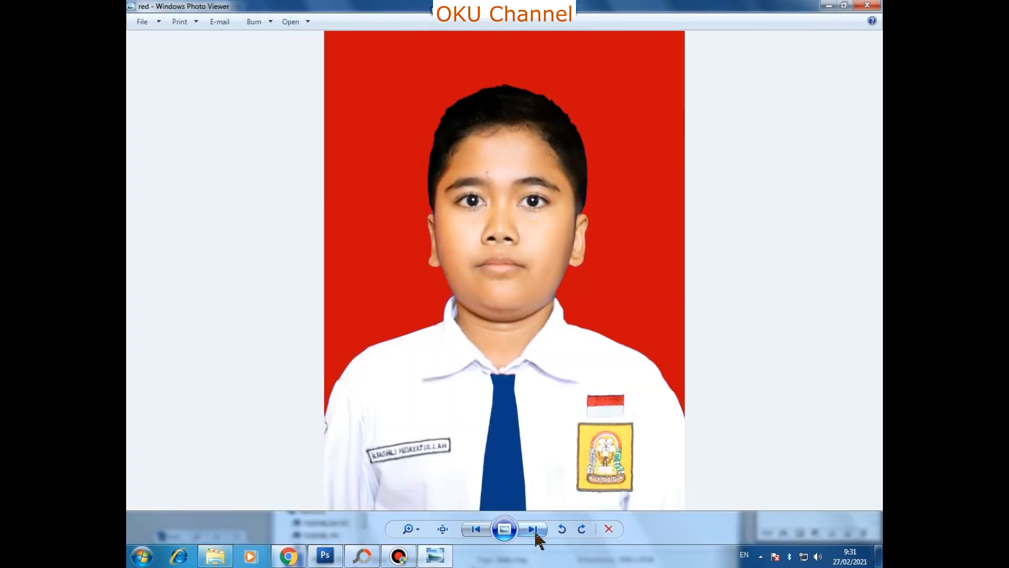
{"action": "left_click", "coordinate": [534, 529]}
{"action": "left_click", "coordinate": [534, 529]}
{"action": "left_click", "coordinate": [875, 4]}
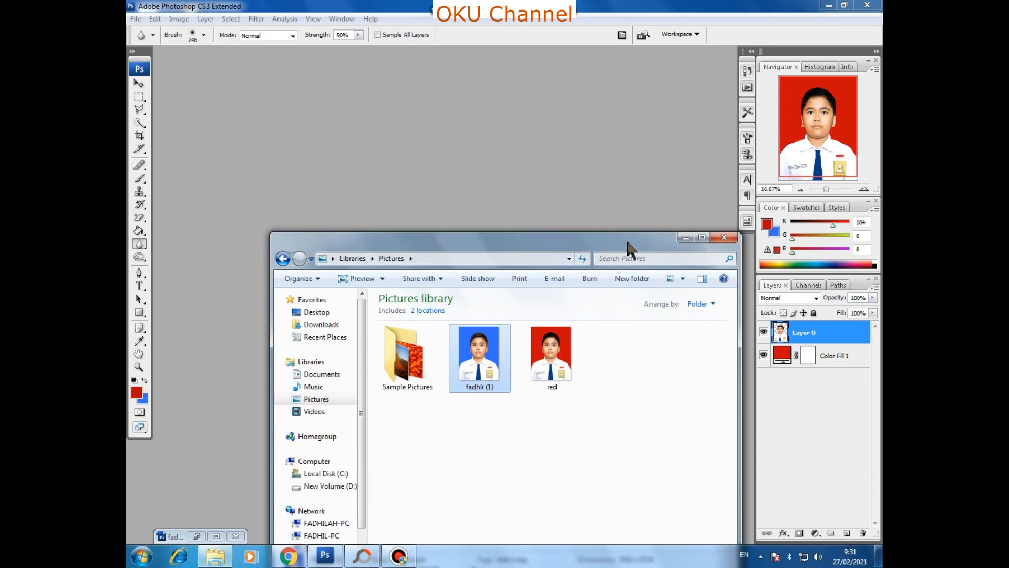
Step: Open the red photo from the Pictures library in Photoshop and enlarge its document window
{"action": "left_click_drag", "start_coordinate": [627, 244], "coordinate": [562, 224]}
{"action": "left_click", "coordinate": [489, 336]}
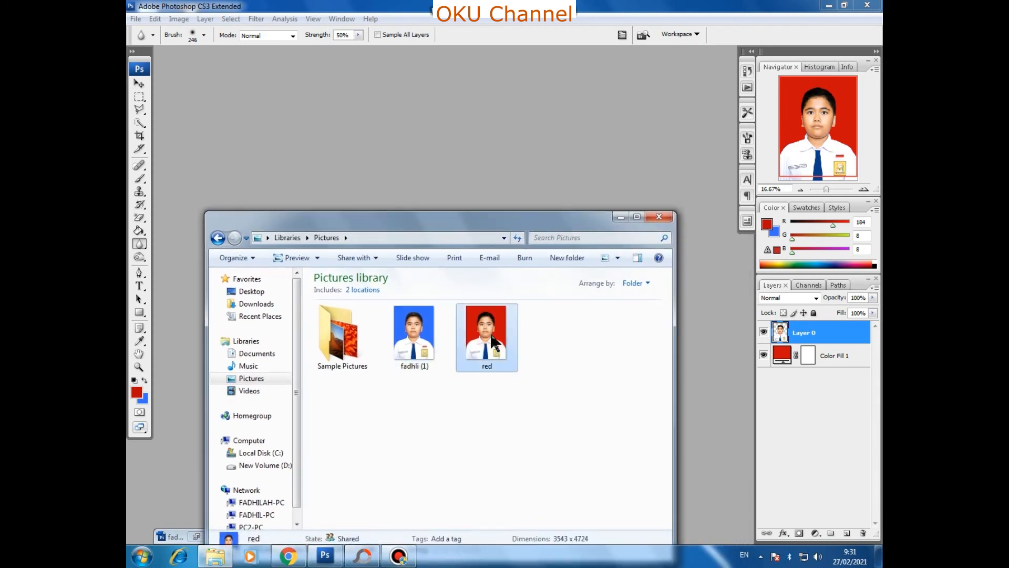
{"action": "left_click_drag", "start_coordinate": [493, 341], "coordinate": [405, 159]}
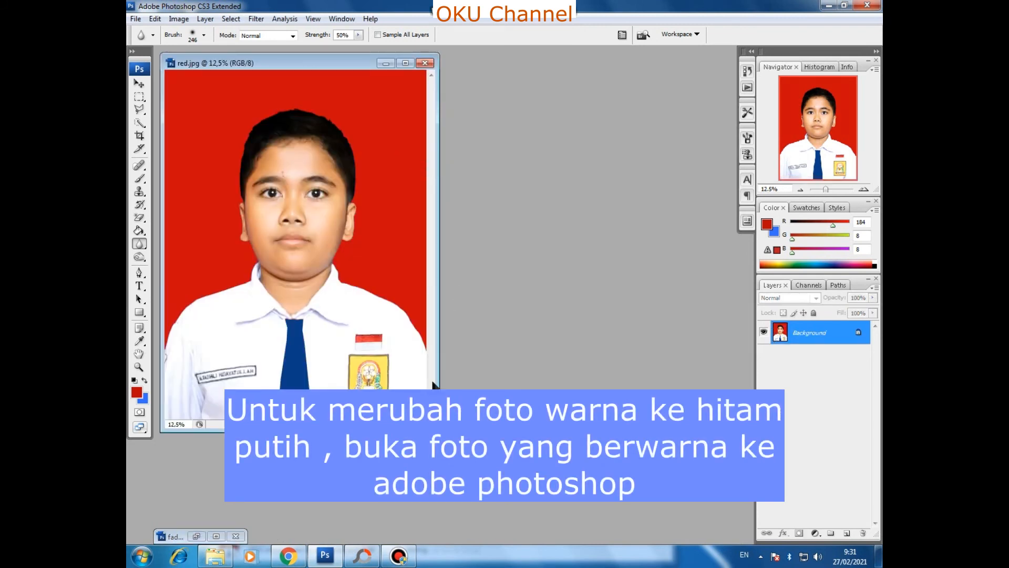
{"action": "left_click_drag", "start_coordinate": [438, 432], "coordinate": [663, 503]}
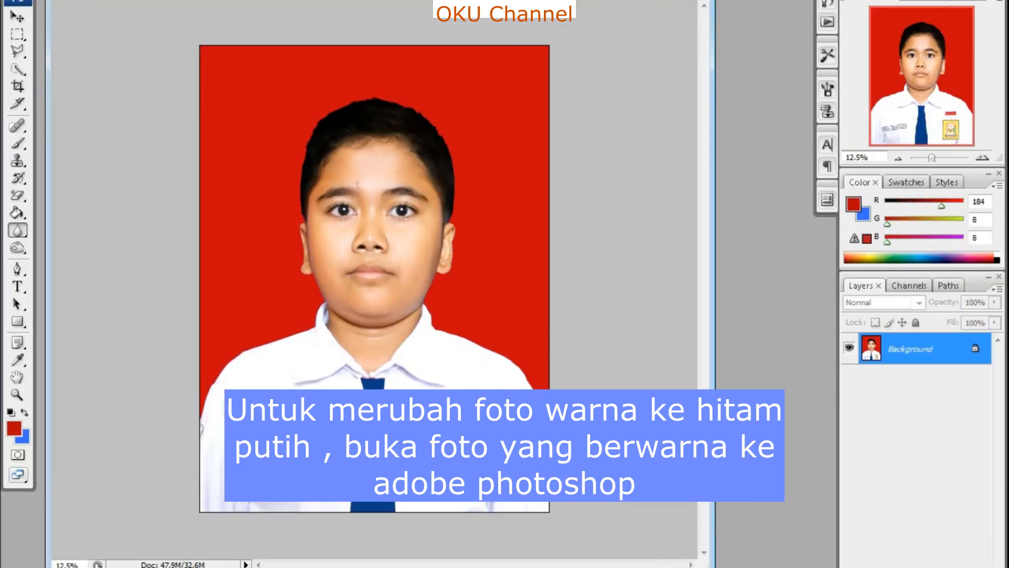
Step: Convert the red portrait to monochrome with a Black & White adjustment, setting Reds to 51% and Yellows to 86%
{"action": "left_click", "coordinate": [173, 22]}
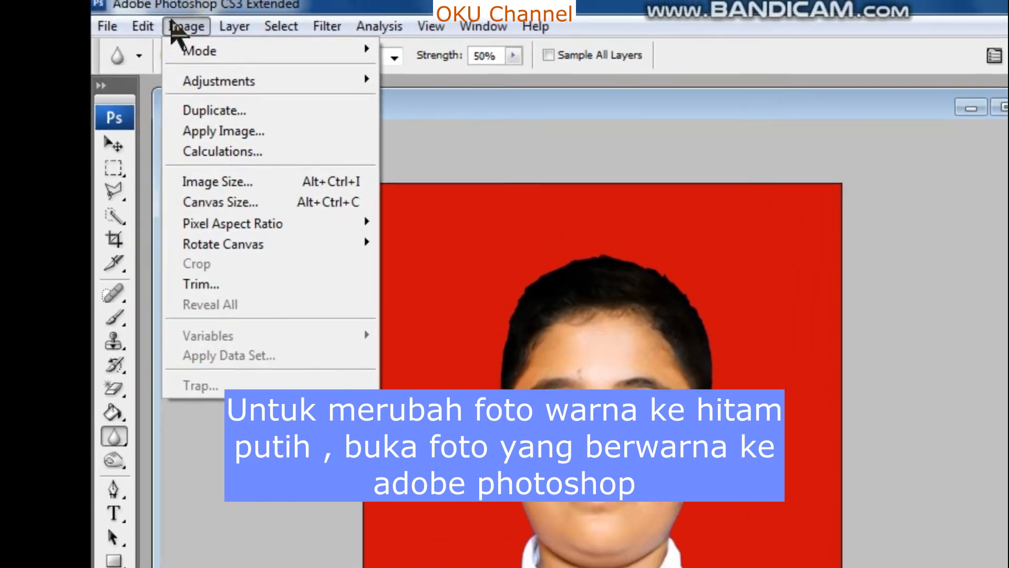
{"action": "mouse_move", "coordinate": [237, 81]}
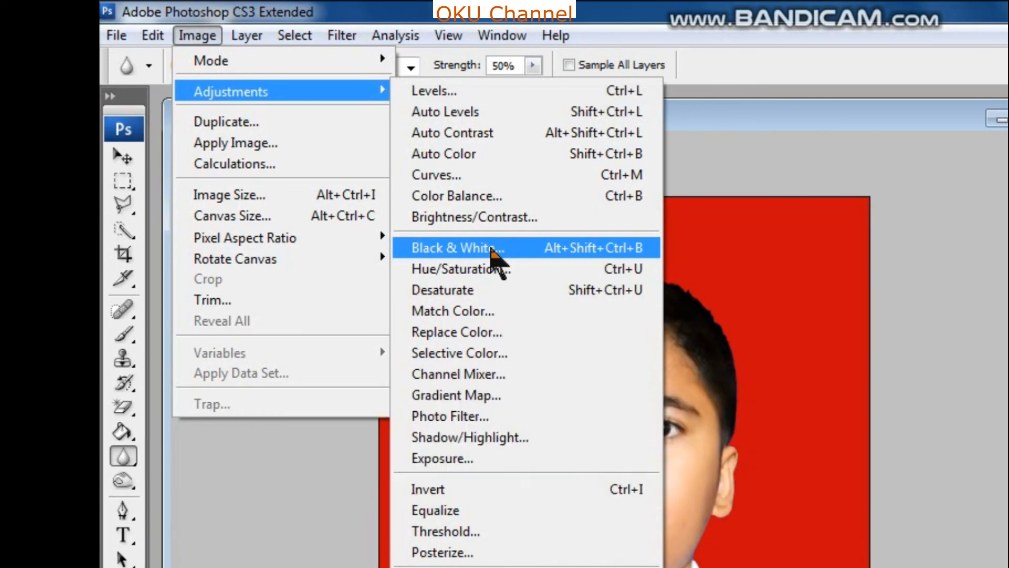
{"action": "left_click", "coordinate": [492, 252]}
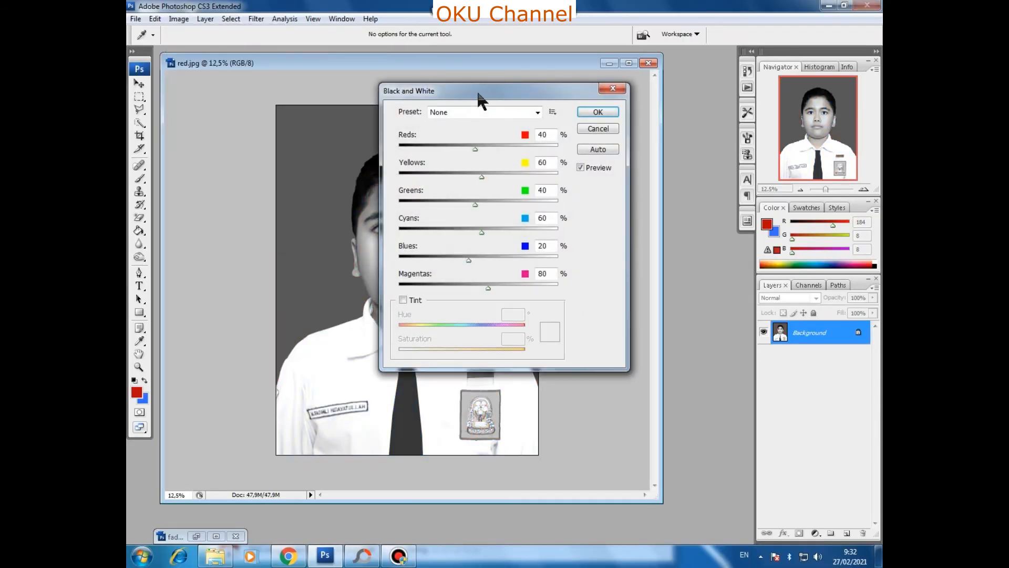
{"action": "left_click_drag", "start_coordinate": [479, 94], "coordinate": [614, 184]}
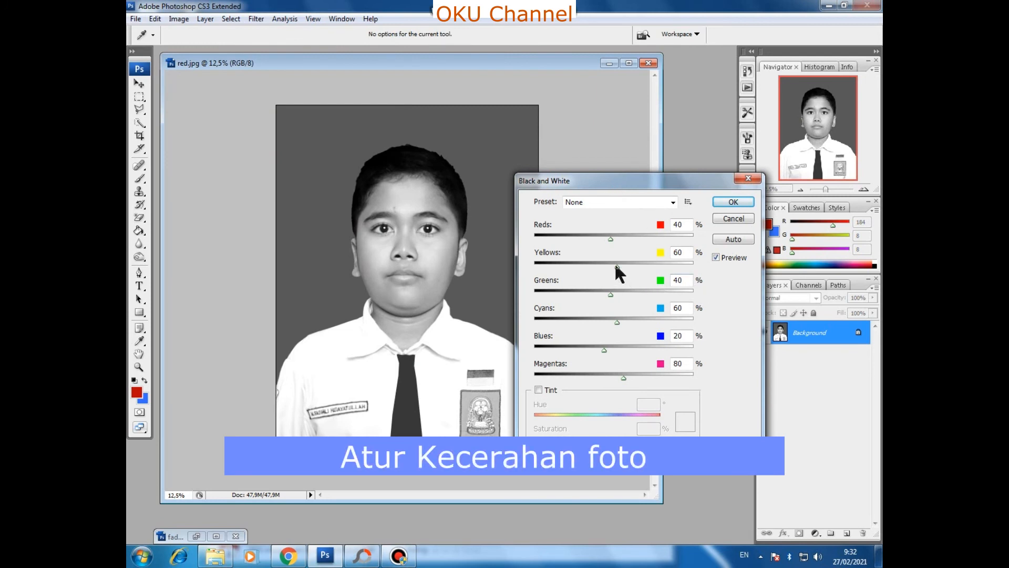
{"action": "left_click_drag", "start_coordinate": [618, 267], "coordinate": [648, 220]}
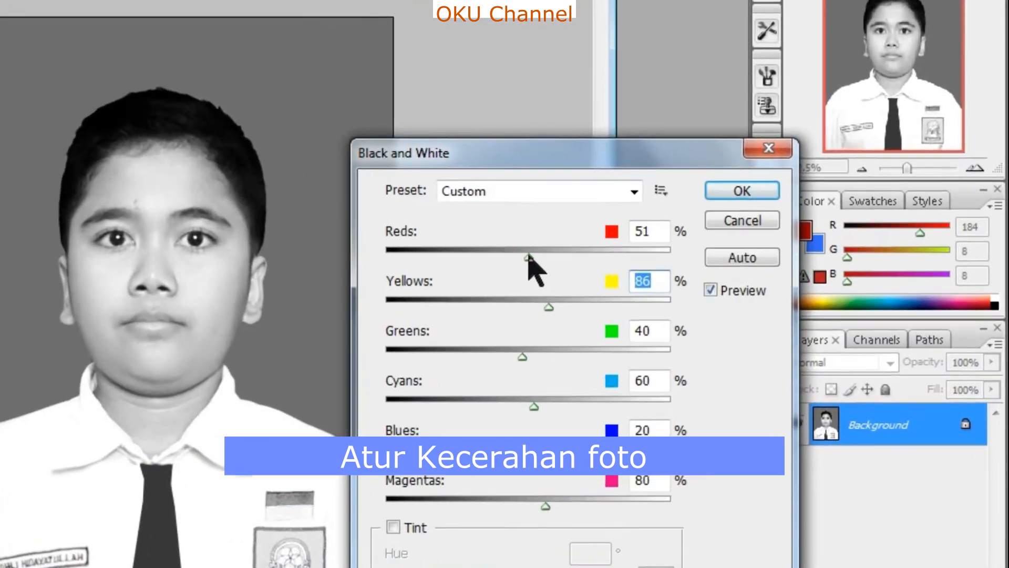
{"action": "left_click_drag", "start_coordinate": [529, 257], "coordinate": [528, 256]}
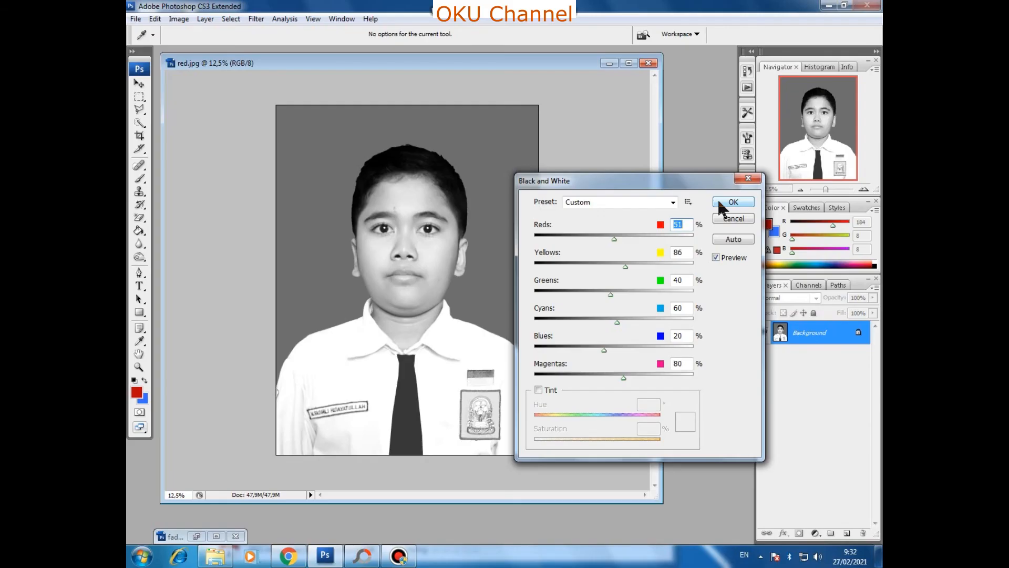
{"action": "left_click", "coordinate": [719, 203]}
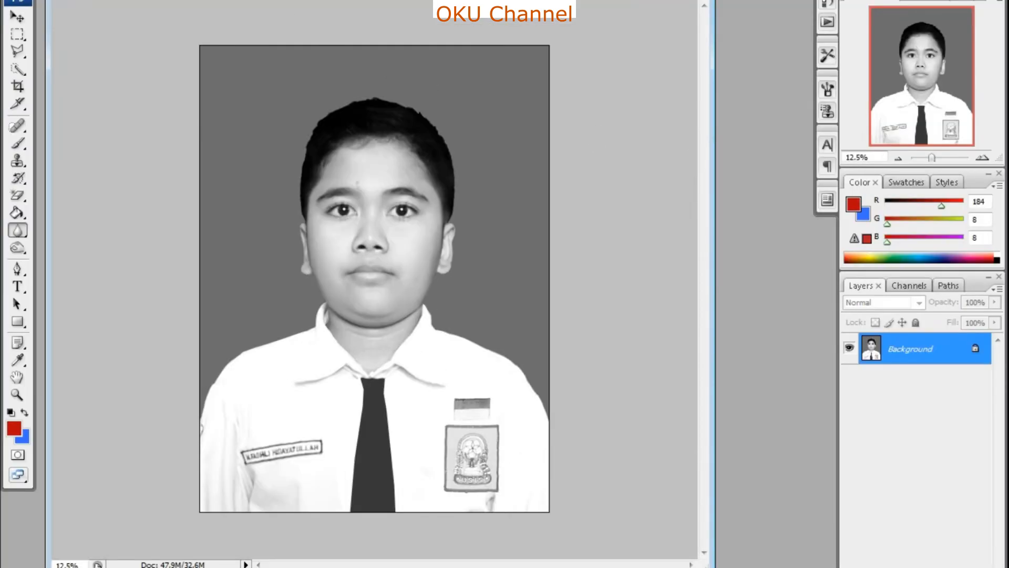
Step: Save the monochrome portrait in My Pictures as a JPEG named hitam putih, with Maximum quality 12
{"action": "key", "text": "alt+f"}
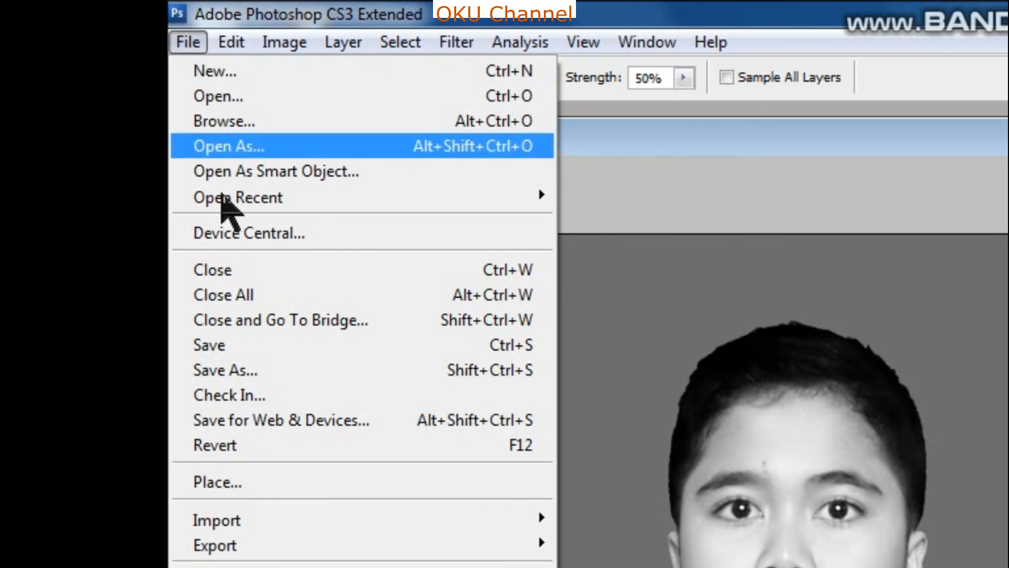
{"action": "left_click", "coordinate": [226, 370]}
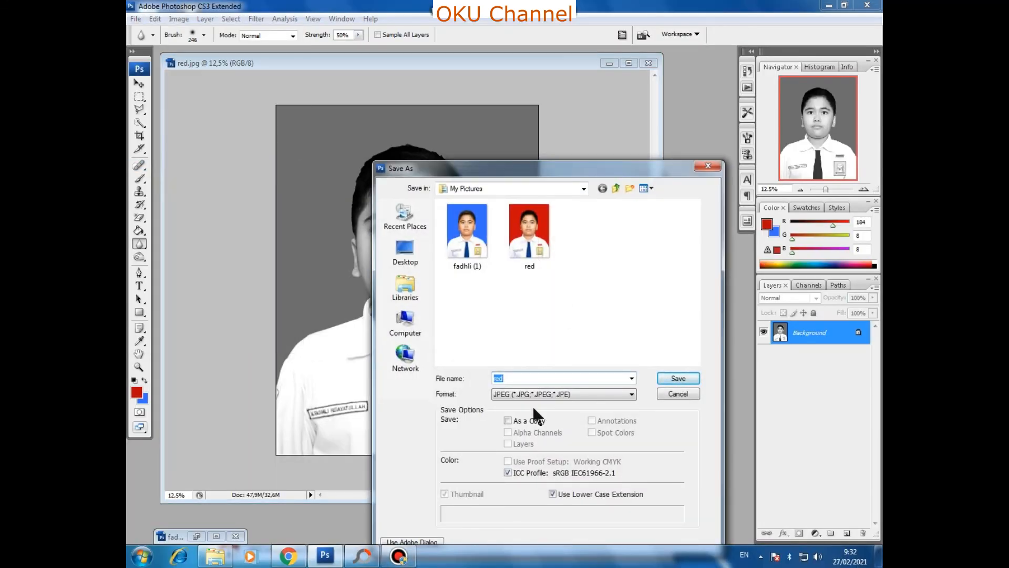
{"action": "type", "text": "hitam"}
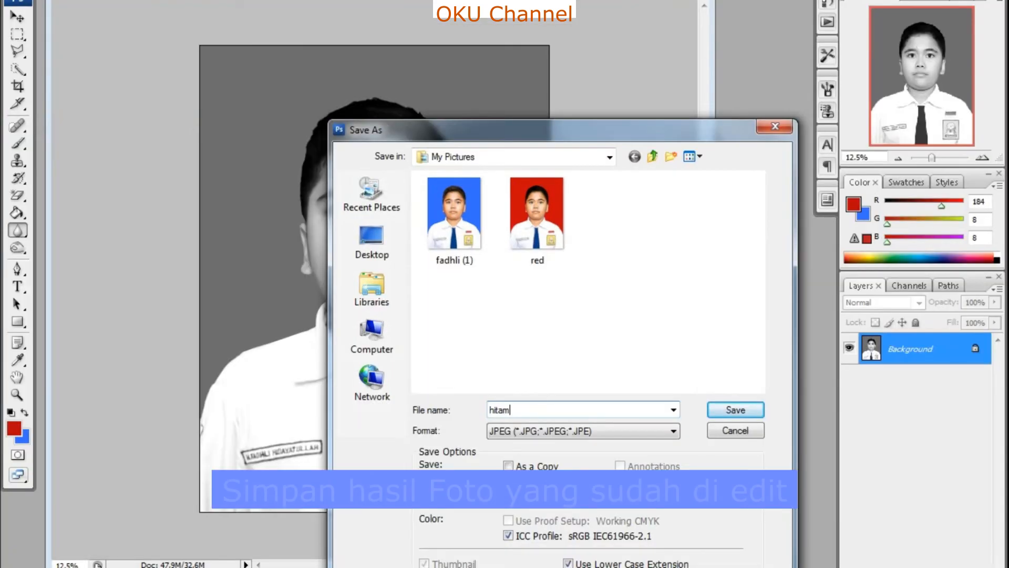
{"action": "type", "text": " putih"}
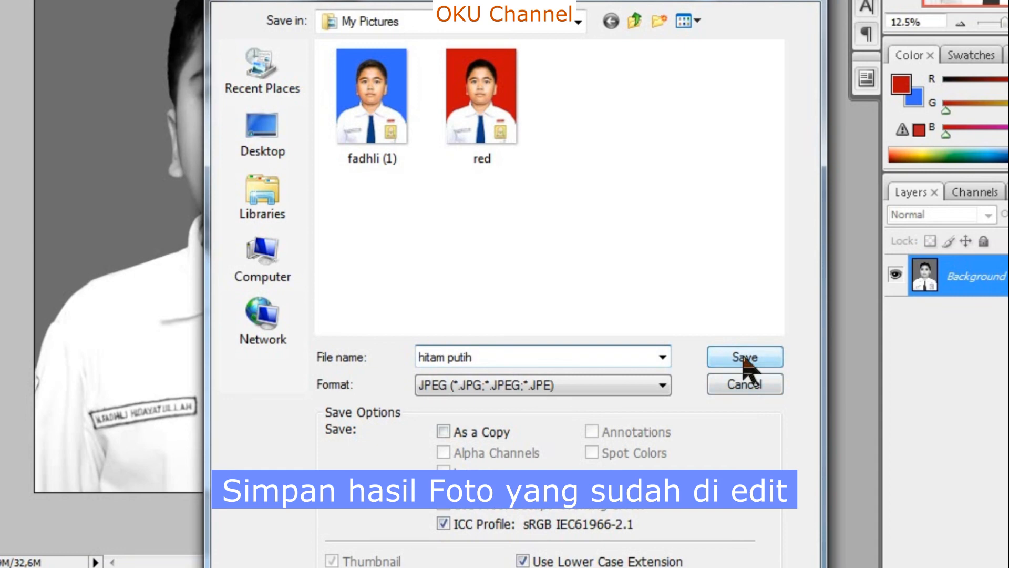
{"action": "left_click", "coordinate": [746, 359]}
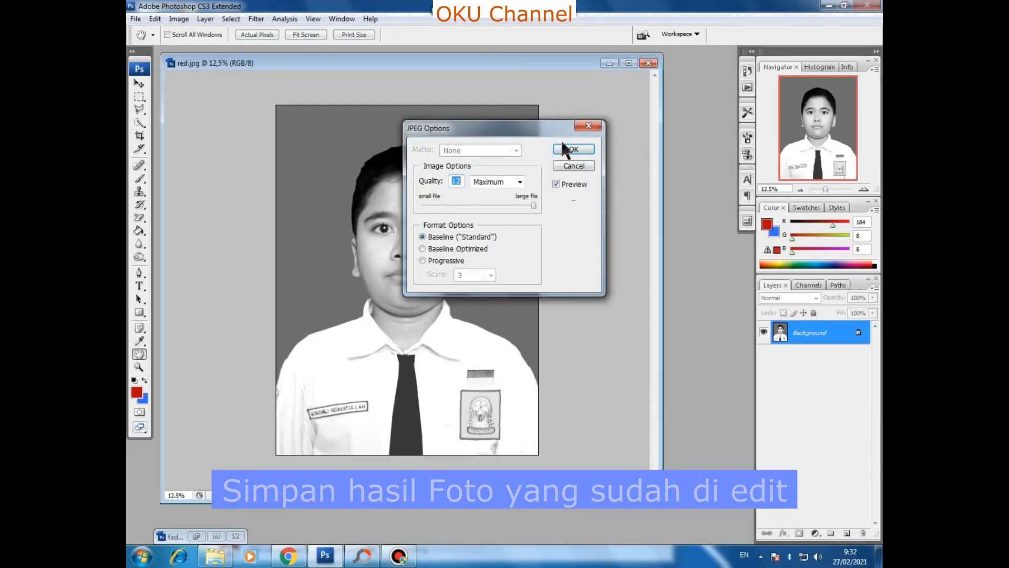
{"action": "left_click", "coordinate": [568, 148]}
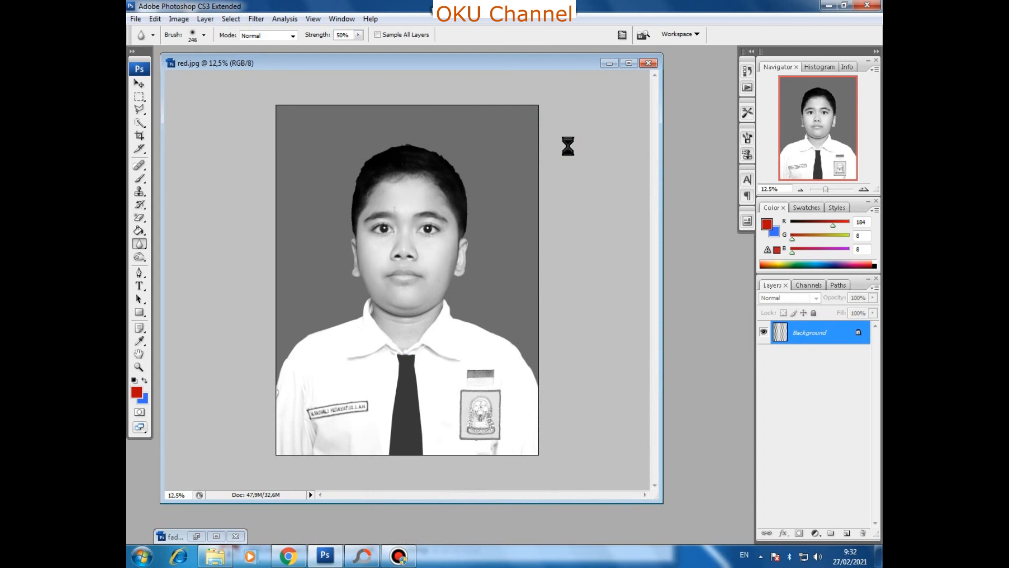
Step: Switch to the Pictures library in Windows Explorer, maximize it and compare the blue, monochrome and red portraits as extra large icons
{"action": "left_click", "coordinate": [226, 560]}
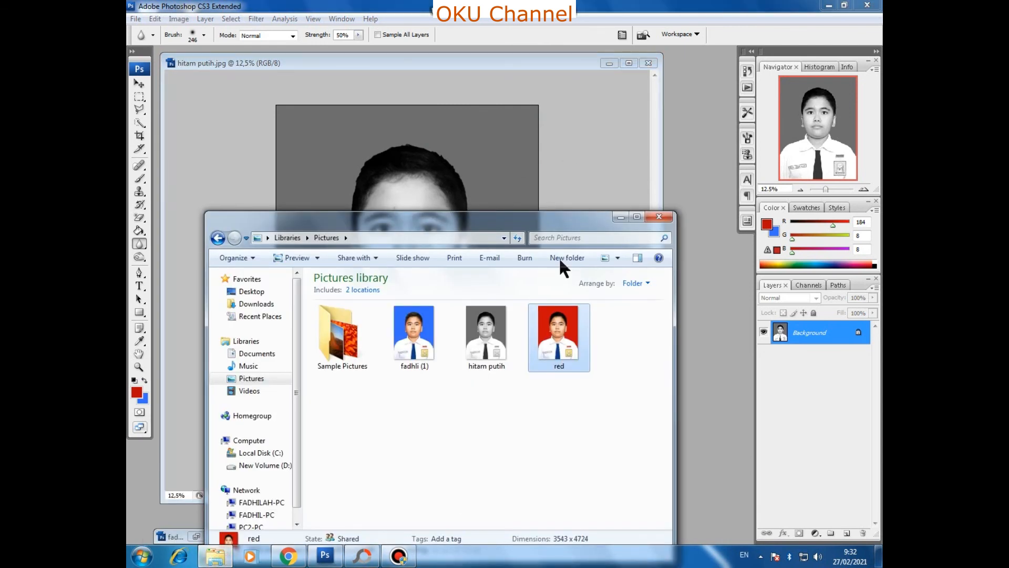
{"action": "left_click", "coordinate": [637, 217]}
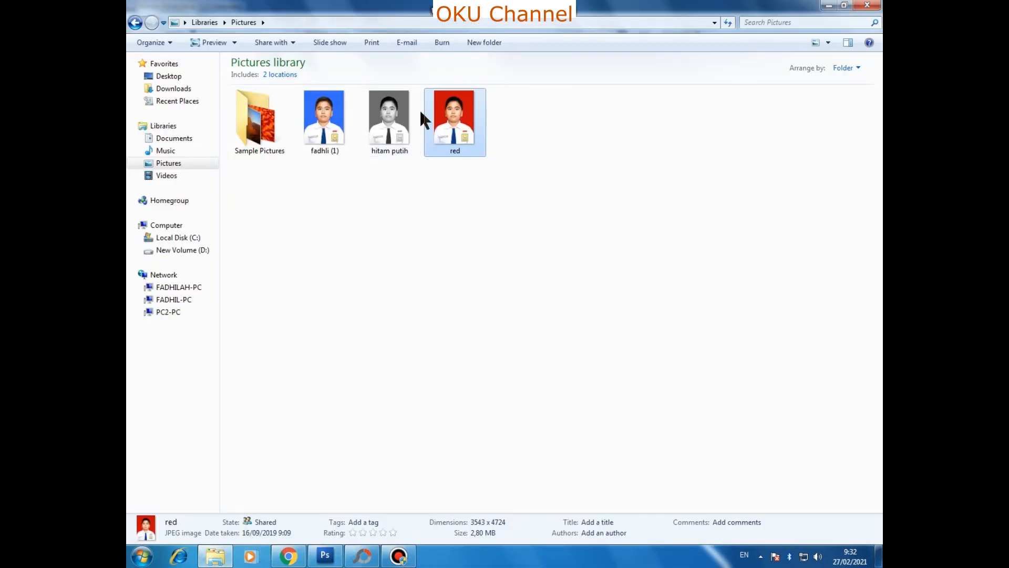
{"action": "left_click", "coordinate": [324, 119]}
{"action": "left_click", "coordinate": [830, 42]}
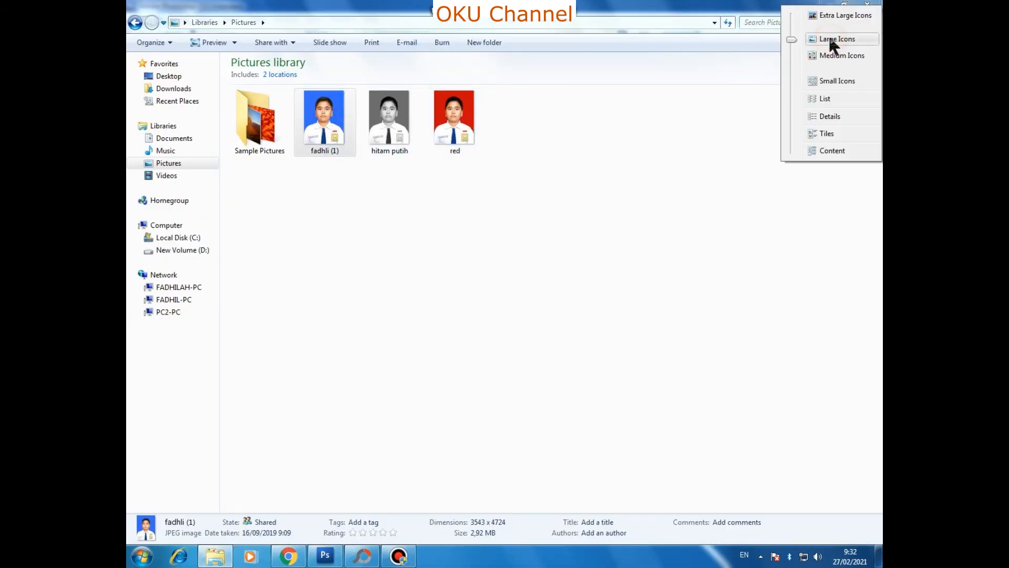
{"action": "left_click", "coordinate": [826, 6]}
{"action": "left_click", "coordinate": [827, 5]}
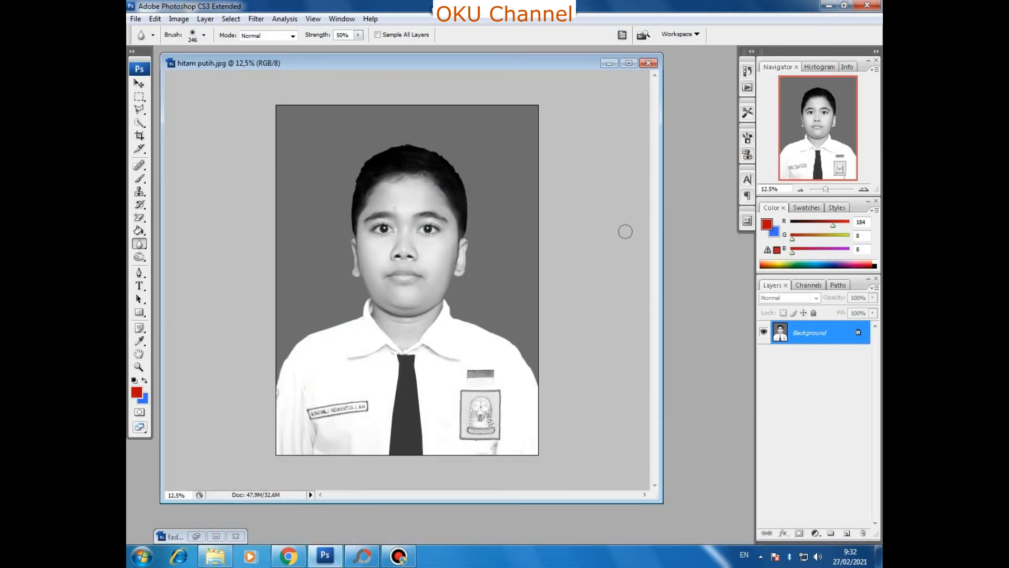
{"action": "left_click", "coordinate": [215, 556]}
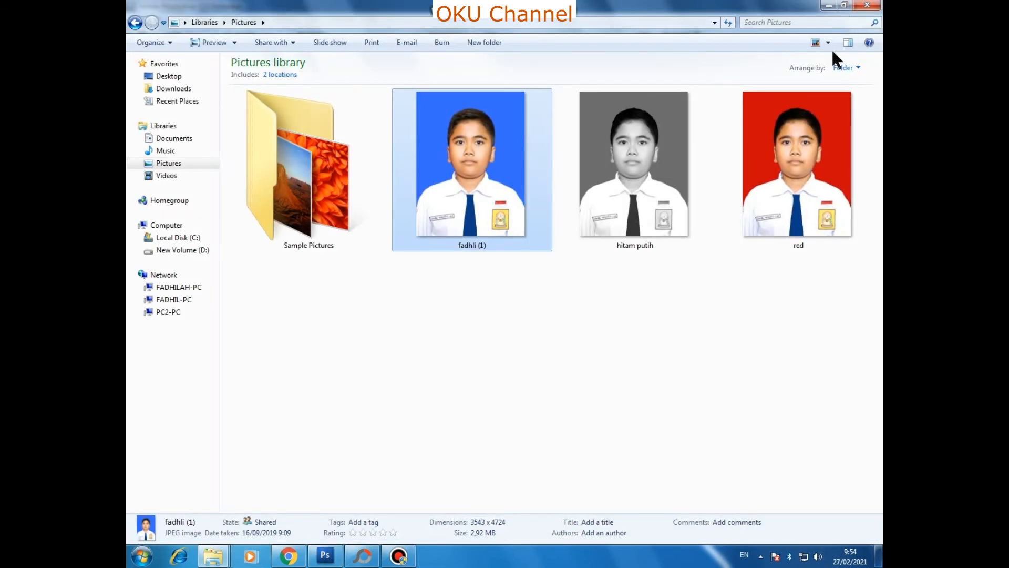
{"action": "left_click", "coordinate": [829, 43]}
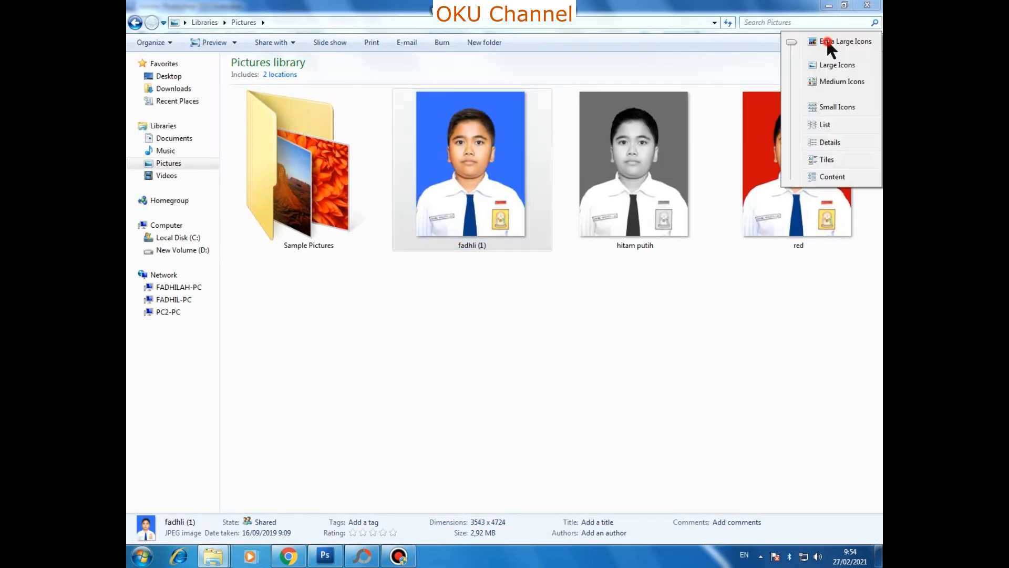
{"action": "left_click", "coordinate": [512, 330]}
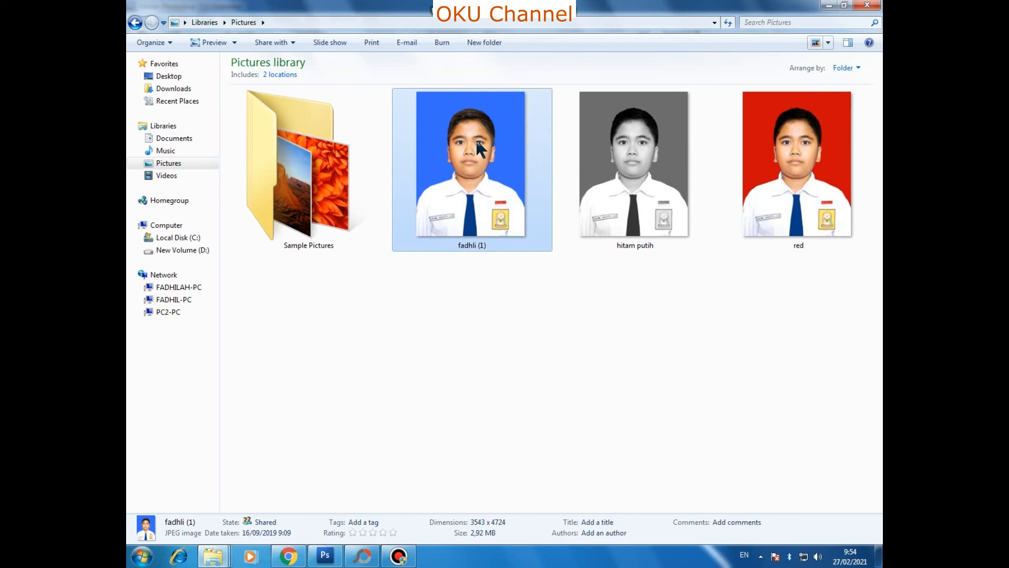